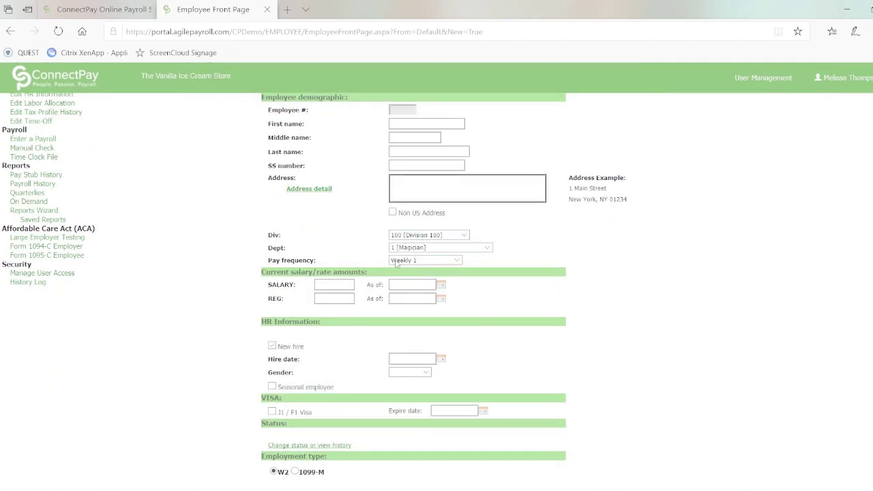
Keep the Weekly 1 pay frequency and step through the SALARY and REG rate fields
{"action": "left_click", "coordinate": [456, 264]}
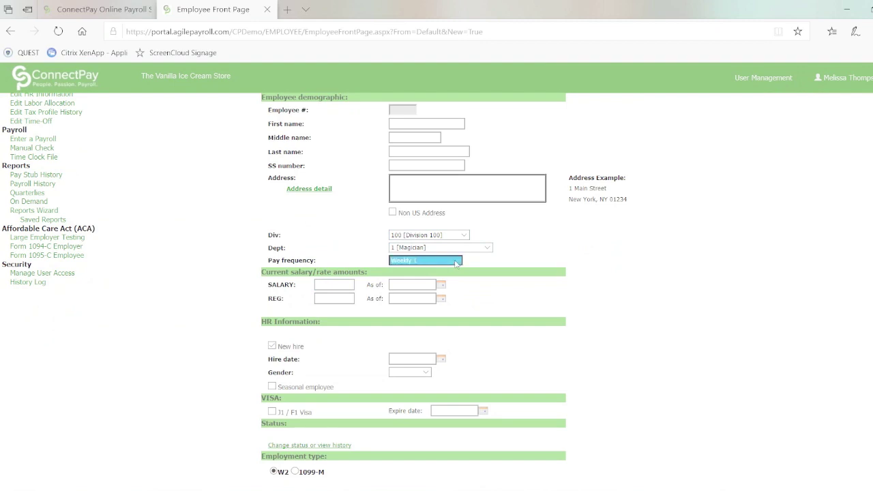
{"action": "left_click", "coordinate": [487, 263]}
{"action": "left_click", "coordinate": [329, 284]}
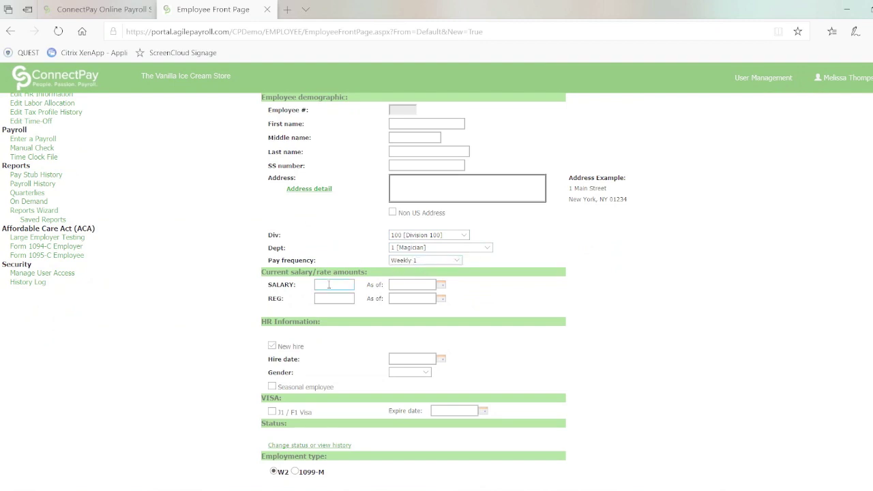
{"action": "left_click", "coordinate": [327, 300]}
{"action": "scroll", "coordinate": [414, 286], "scroll_direction": "down", "scroll_amount": 3}
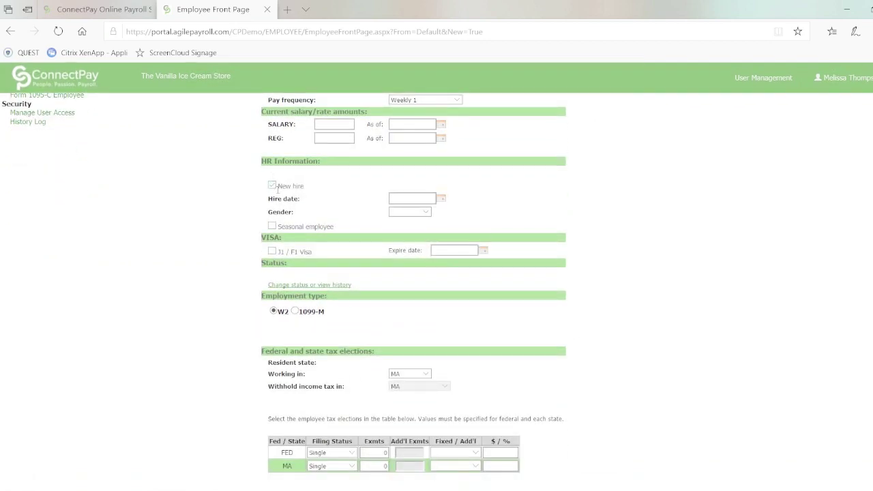
Go to the hire date, keep MA as the working-in state, and open the federal filing status choices
{"action": "left_click", "coordinate": [416, 199]}
{"action": "scroll", "coordinate": [578, 362], "scroll_direction": "down", "scroll_amount": 2}
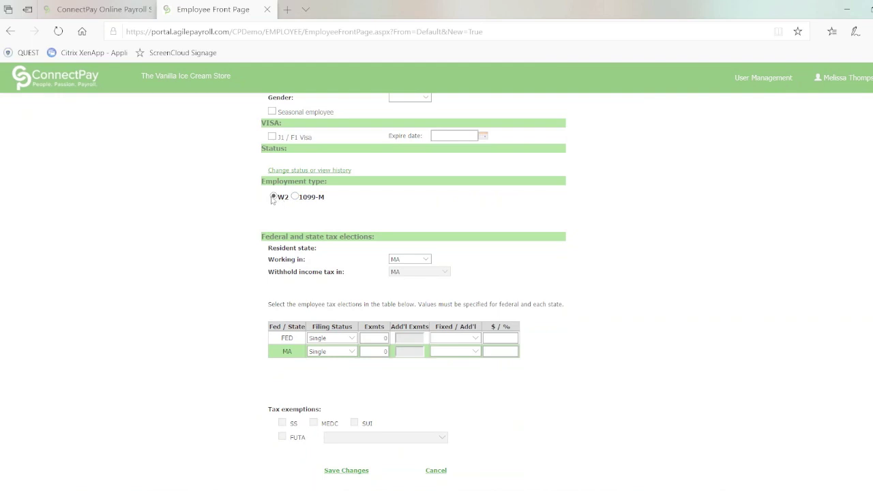
{"action": "left_click", "coordinate": [423, 259]}
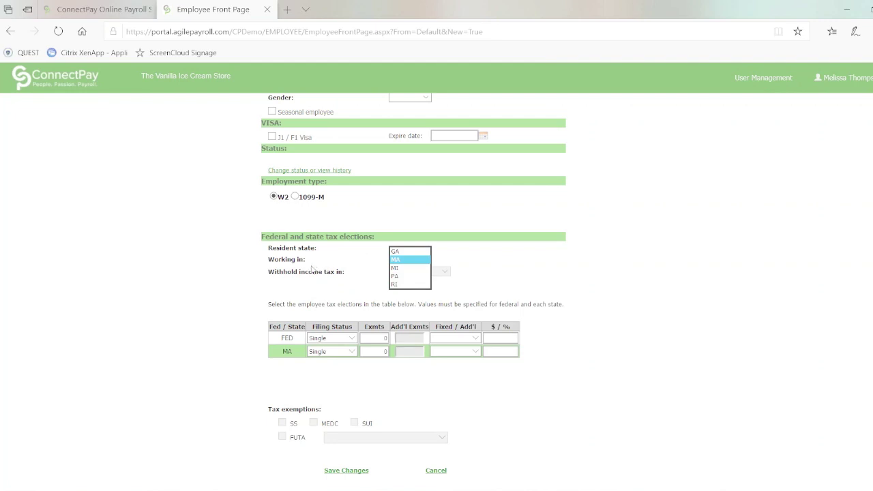
{"action": "left_click", "coordinate": [238, 297]}
{"action": "left_click", "coordinate": [351, 339]}
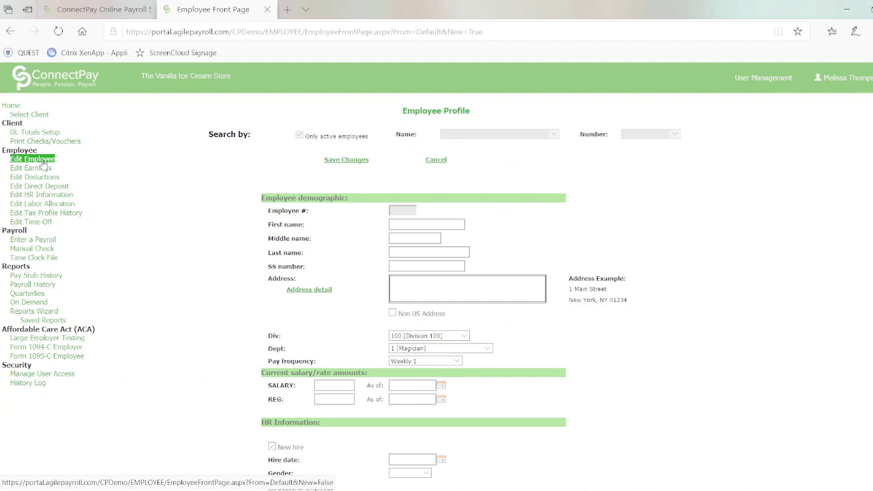
Switch to Edit Employee and load employee 302's profile from the Name list
{"action": "left_click", "coordinate": [43, 162]}
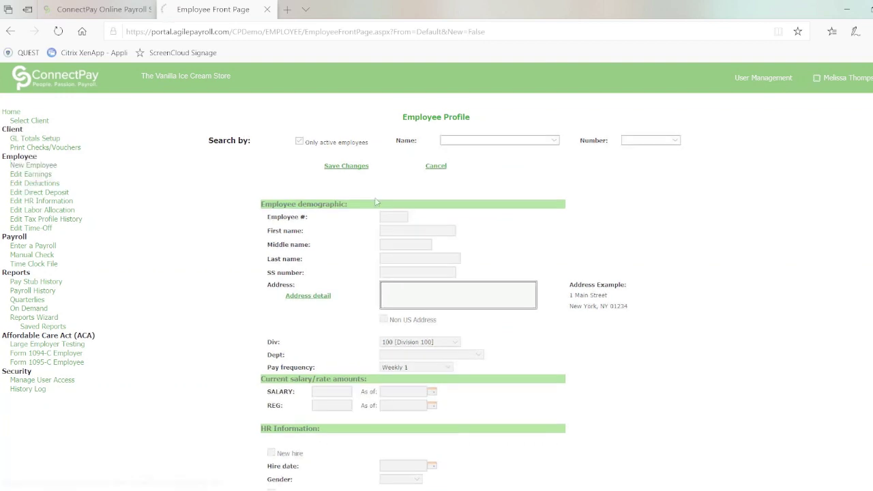
{"action": "left_click", "coordinate": [555, 141]}
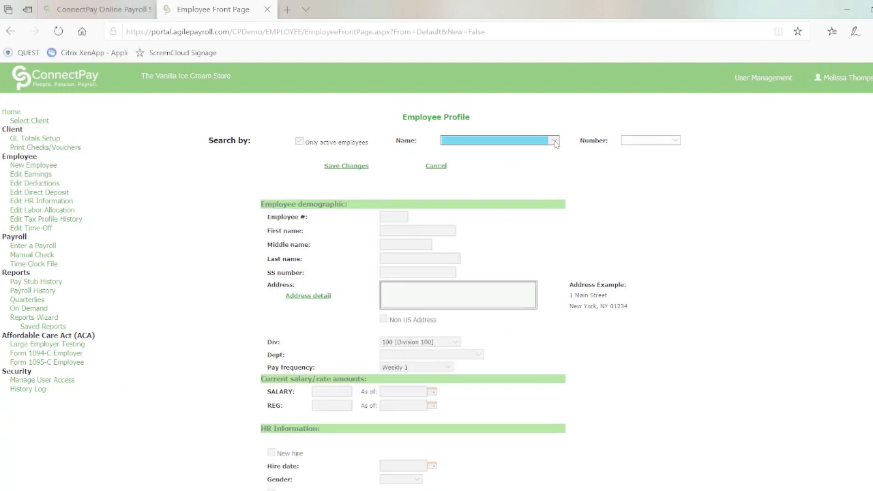
{"action": "left_click", "coordinate": [555, 142]}
{"action": "left_click", "coordinate": [555, 144]}
{"action": "left_click", "coordinate": [556, 142]}
{"action": "left_click", "coordinate": [529, 151]}
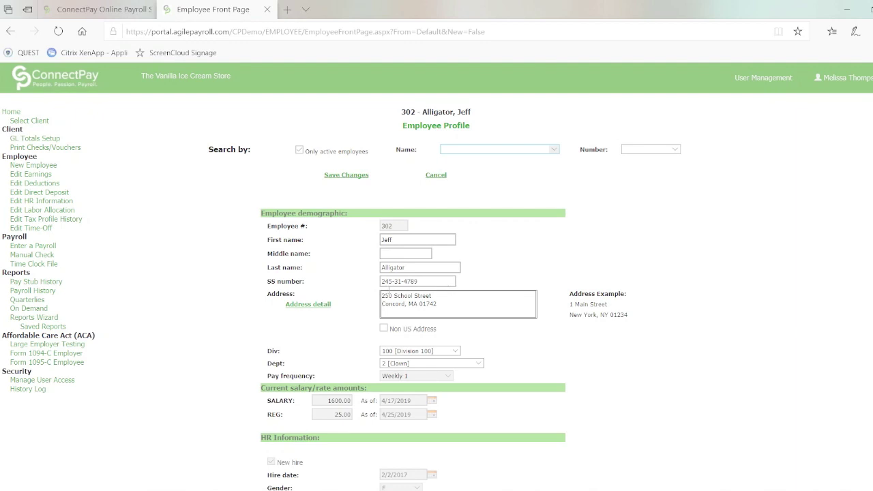
Replace the first address line with the new street address and save the profile
{"action": "left_click", "coordinate": [432, 296]}
{"action": "left_click_drag", "start_coordinate": [432, 296], "coordinate": [382, 296]}
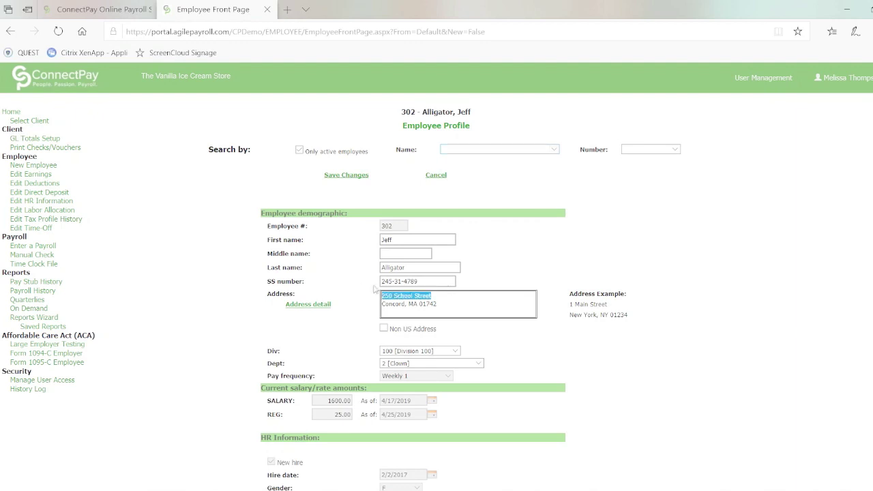
{"action": "type", "text": "2"}
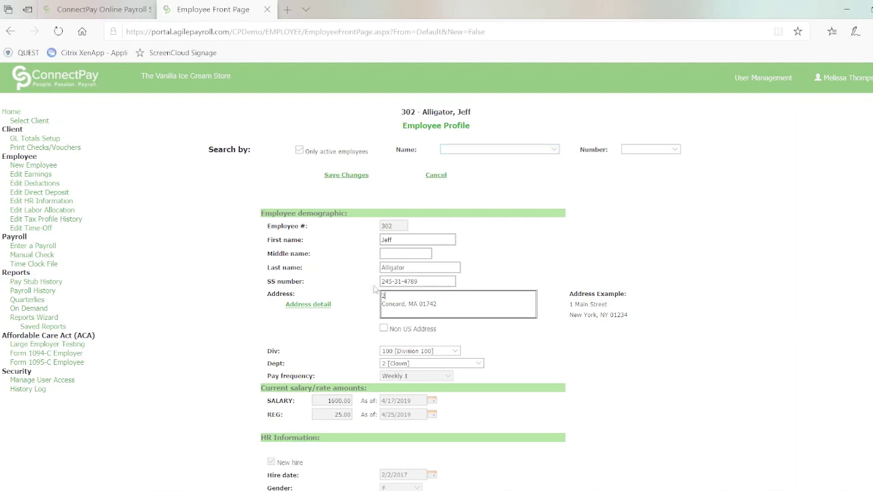
{"action": "left_click", "coordinate": [346, 174]}
{"action": "left_click", "coordinate": [328, 177]}
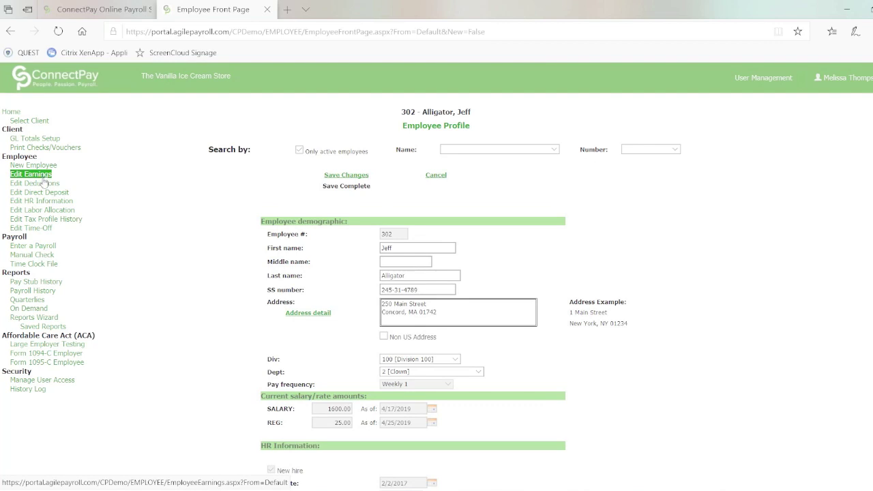
Add a new SALARY rate of 1700.00 effective 10/24/2019, then bring up the deductions list
{"action": "left_click", "coordinate": [31, 175]}
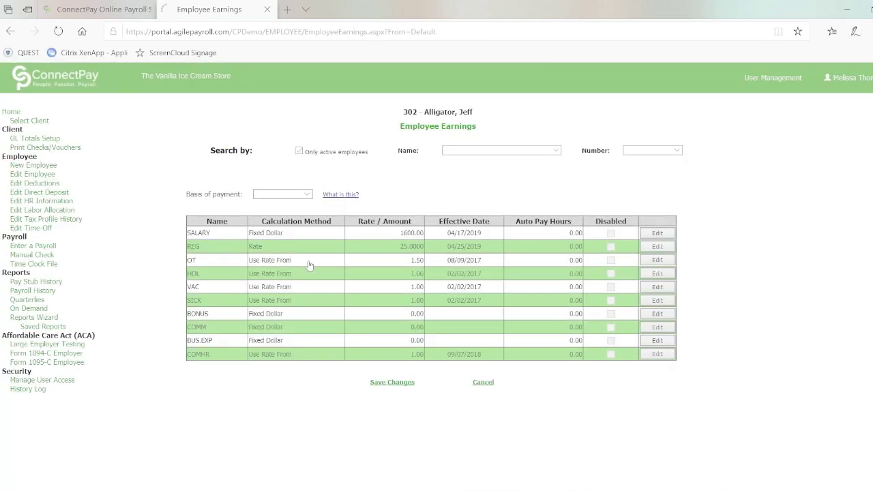
{"action": "left_click", "coordinate": [657, 232]}
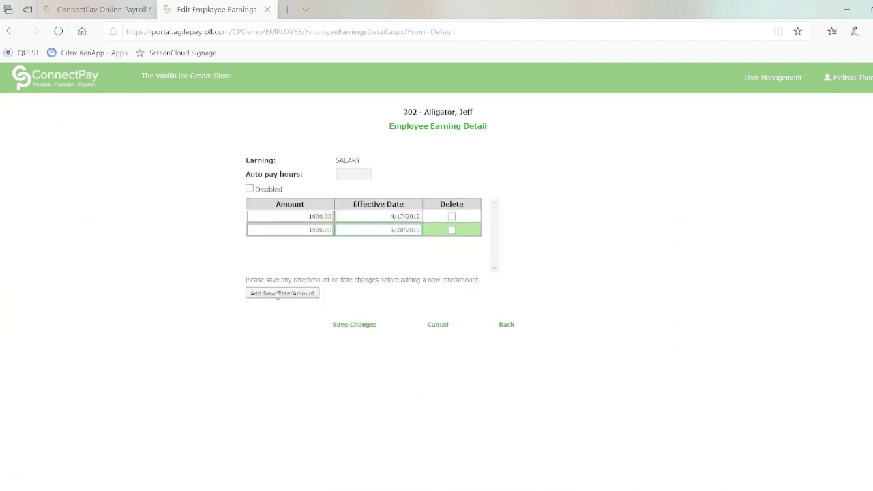
{"action": "left_click", "coordinate": [278, 294]}
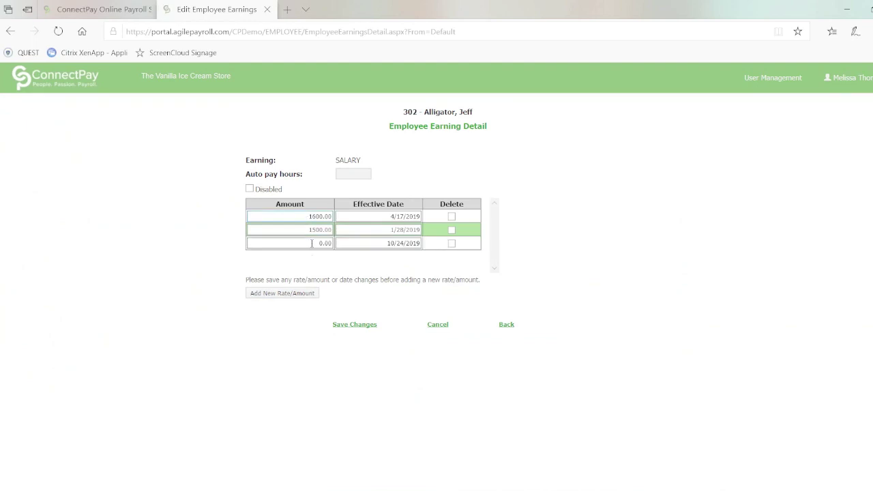
{"action": "double_click", "coordinate": [322, 242]}
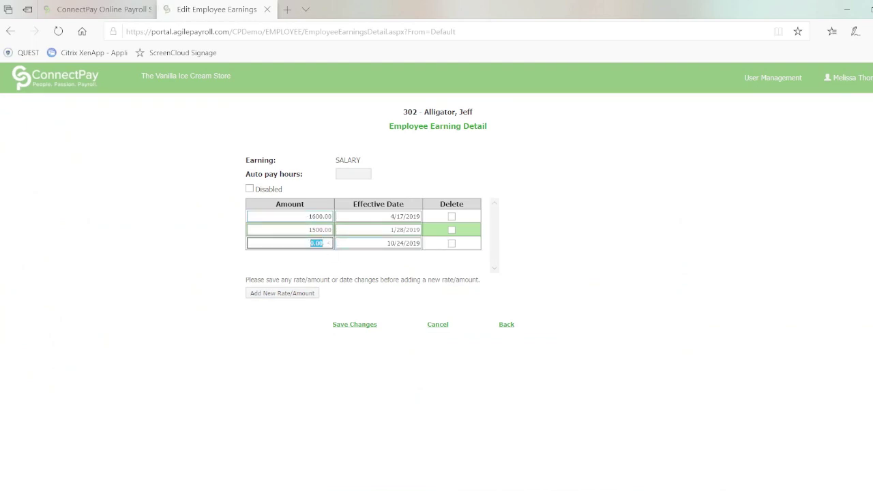
{"action": "type", "text": "1700.00"}
{"action": "left_click", "coordinate": [355, 324]}
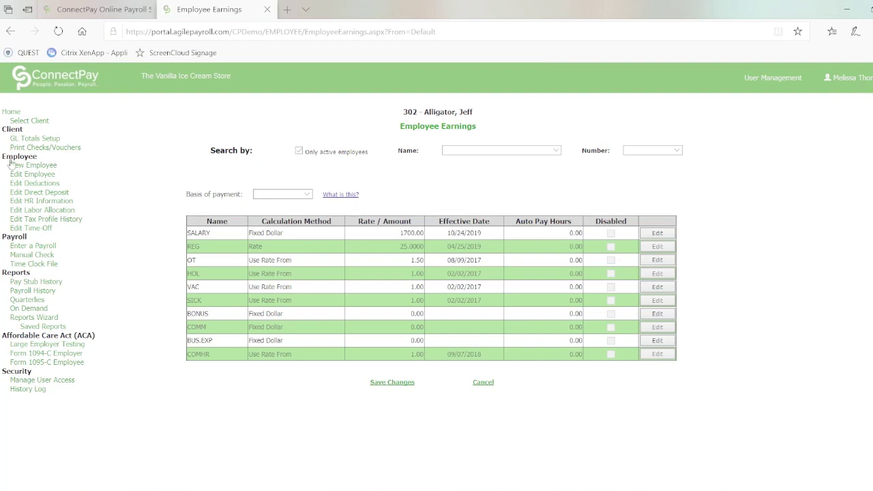
{"action": "left_click", "coordinate": [40, 185]}
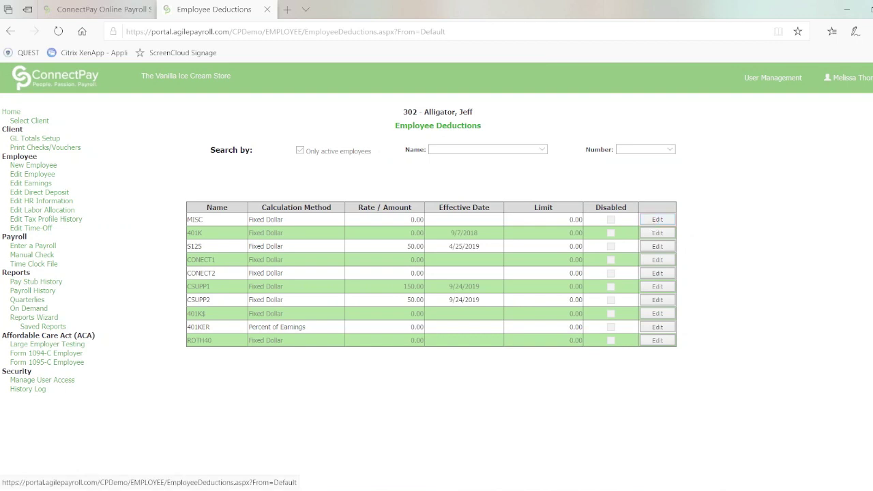
Add a new 401K deduction amount of 150.00 effective 10/24/2019 and save it
{"action": "left_click", "coordinate": [654, 235]}
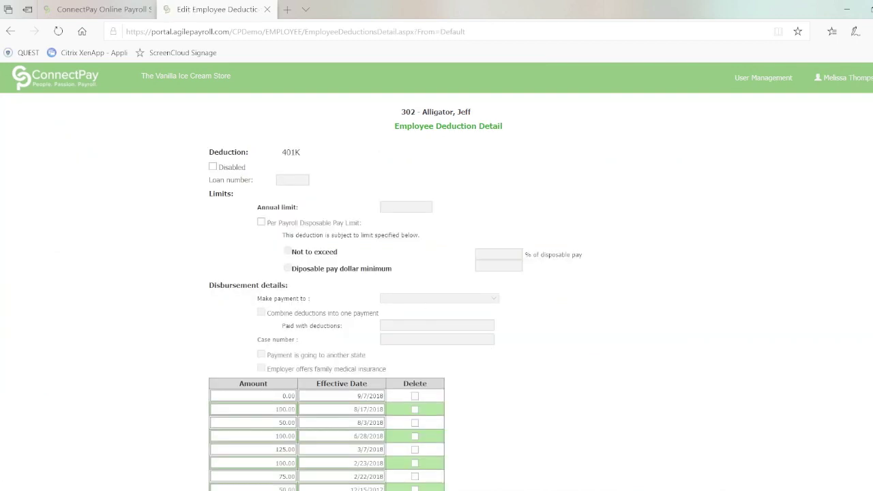
{"action": "scroll", "coordinate": [328, 307], "scroll_direction": "down", "scroll_amount": 2}
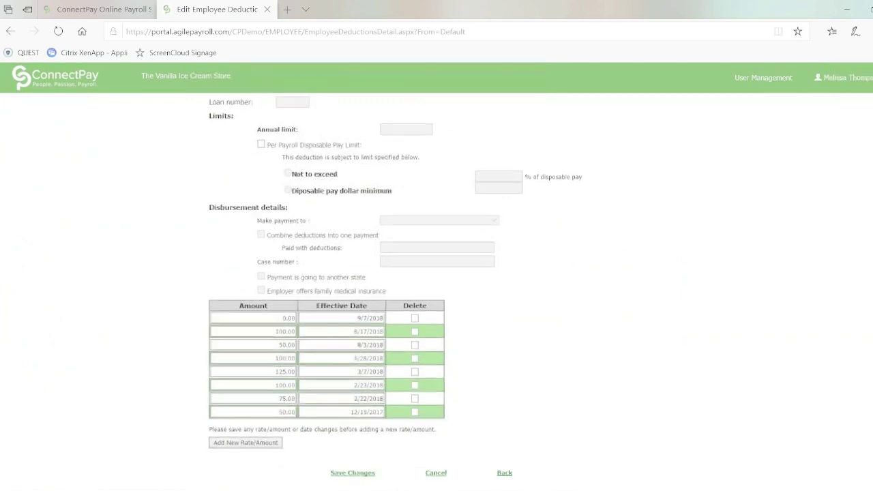
{"action": "left_click", "coordinate": [247, 443]}
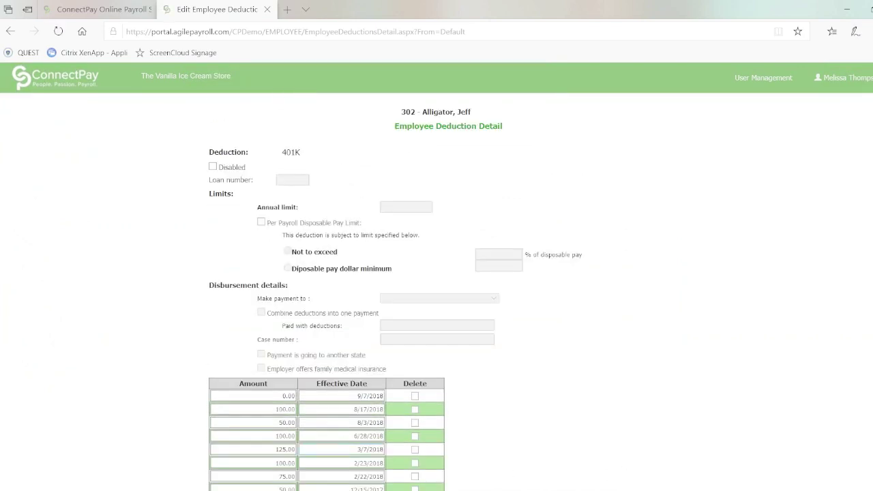
{"action": "scroll", "coordinate": [396, 286], "scroll_direction": "down", "scroll_amount": 2}
{"action": "left_click", "coordinate": [274, 412]}
{"action": "type", "text": "150"}
{"action": "left_click", "coordinate": [350, 473]}
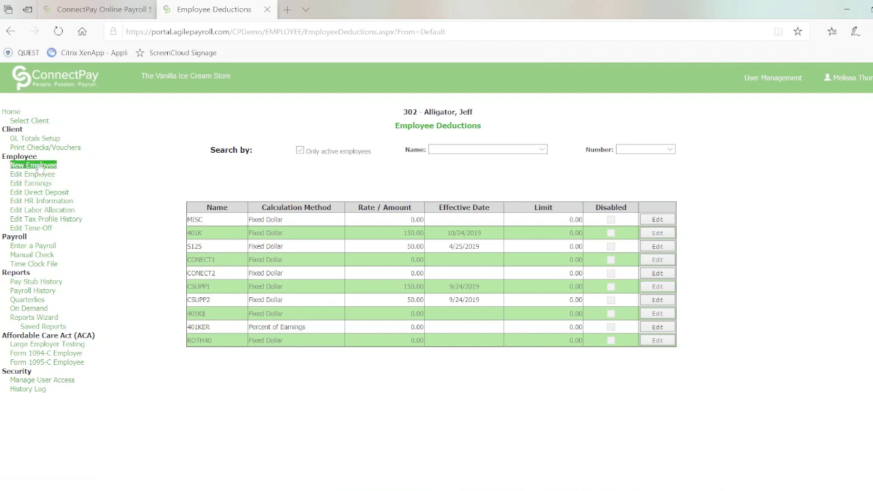
Mark the last direct deposit account, the fixed 50.00 checking, as Disabled and save
{"action": "left_click", "coordinate": [48, 195]}
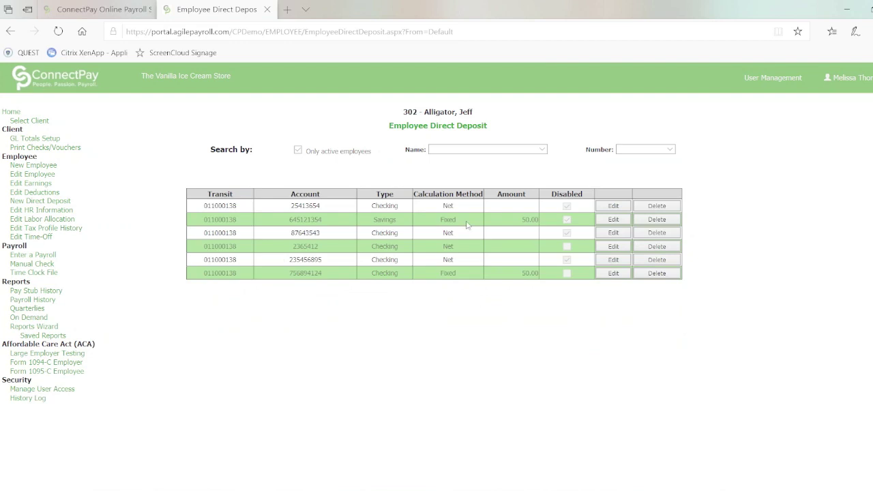
{"action": "left_click", "coordinate": [615, 275]}
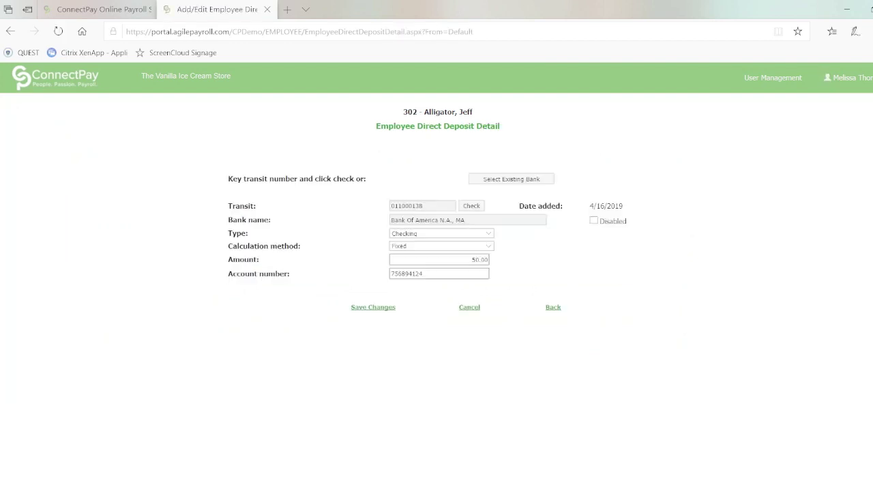
{"action": "left_click", "coordinate": [594, 222]}
{"action": "left_click", "coordinate": [366, 309]}
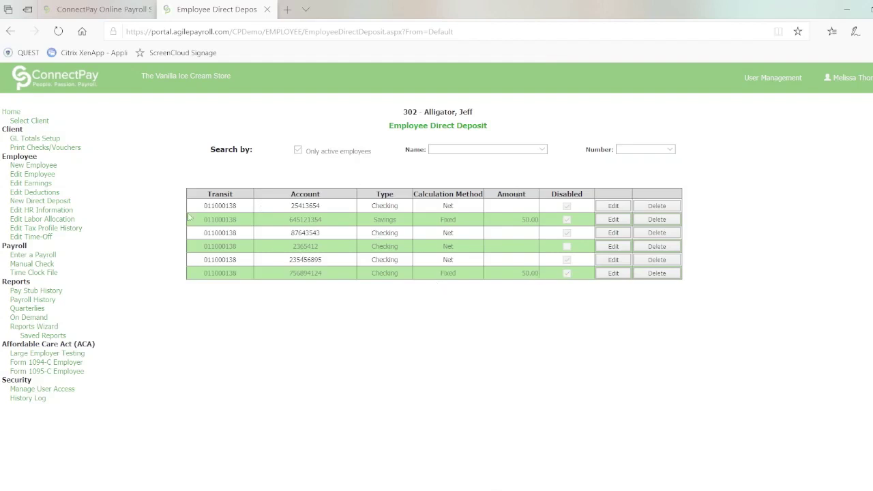
Start a new direct deposit account with Bank of America transit number 011000138
{"action": "left_click", "coordinate": [41, 204]}
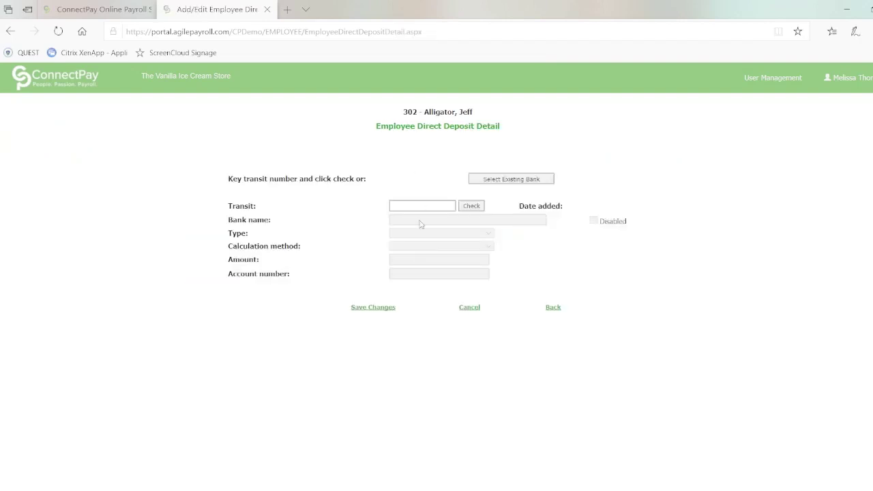
{"action": "left_click", "coordinate": [409, 206]}
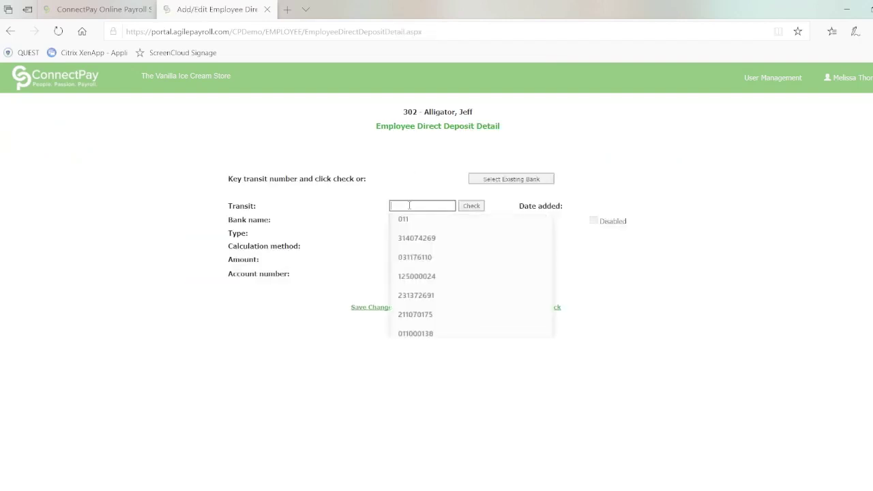
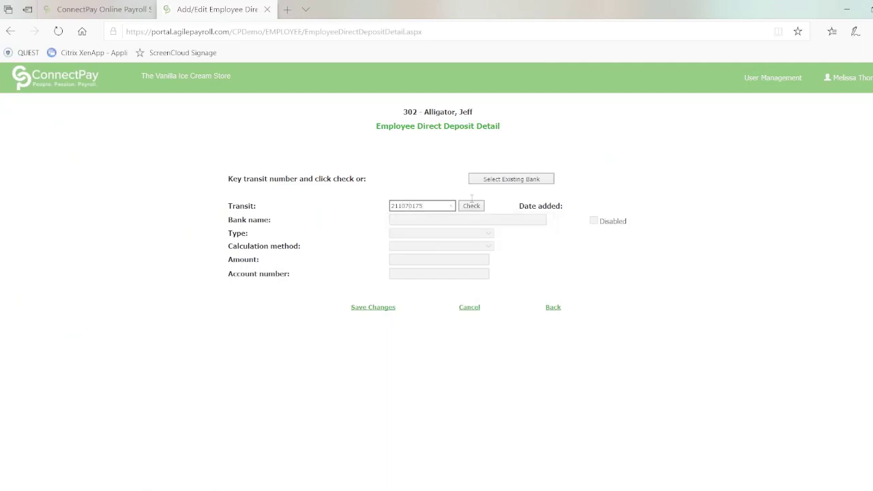
{"action": "left_click", "coordinate": [473, 207]}
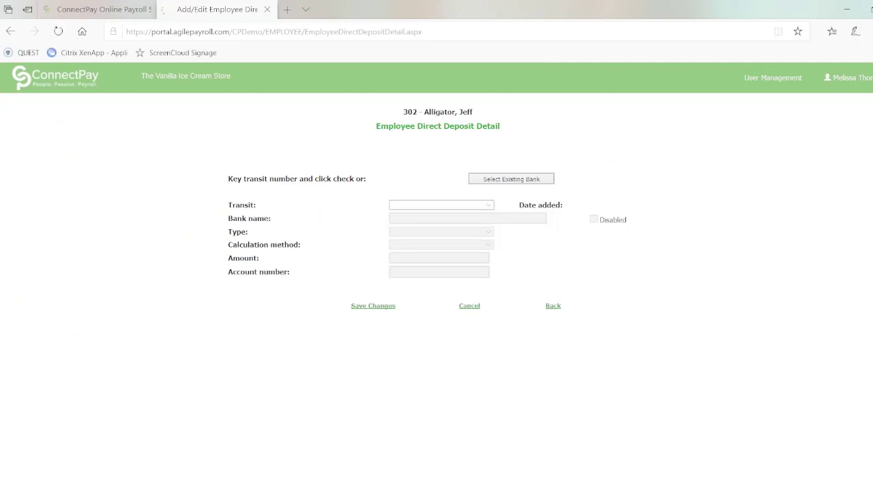
{"action": "left_click", "coordinate": [487, 207]}
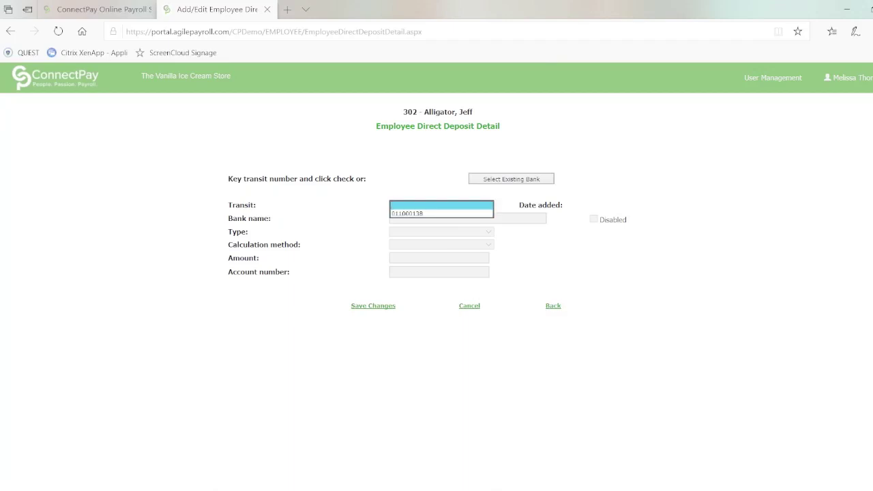
{"action": "left_click", "coordinate": [440, 216]}
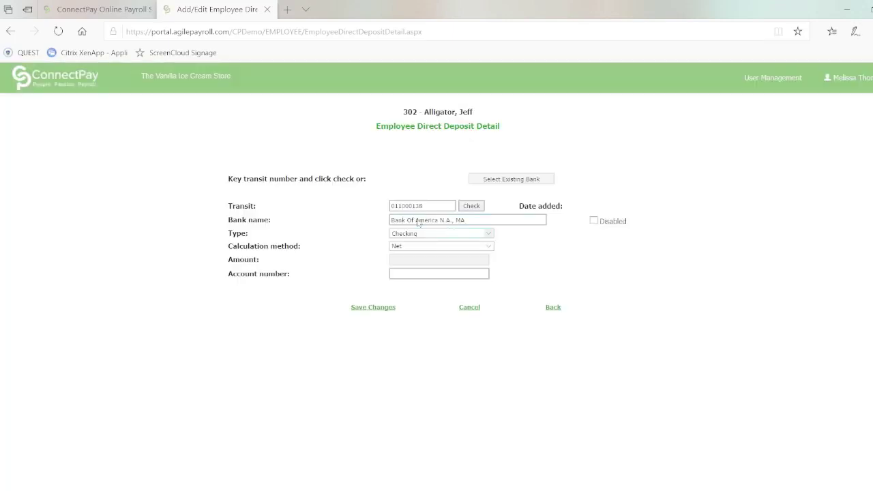
Set a Fixed 50.00 amount, enter the account number, save, and return to the deposit list
{"action": "left_click", "coordinate": [492, 247]}
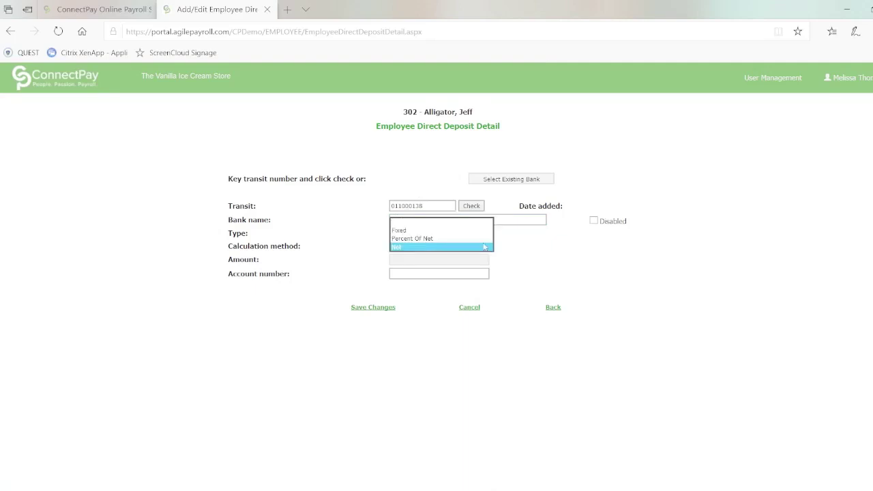
{"action": "left_click", "coordinate": [463, 230]}
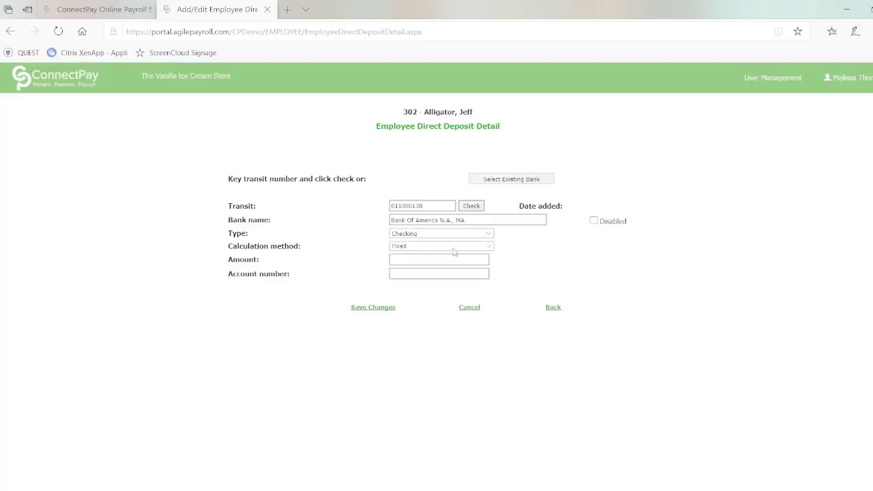
{"action": "left_click", "coordinate": [427, 258]}
{"action": "type", "text": "50.0"}
{"action": "left_click", "coordinate": [405, 278]}
{"action": "left_click", "coordinate": [364, 309]}
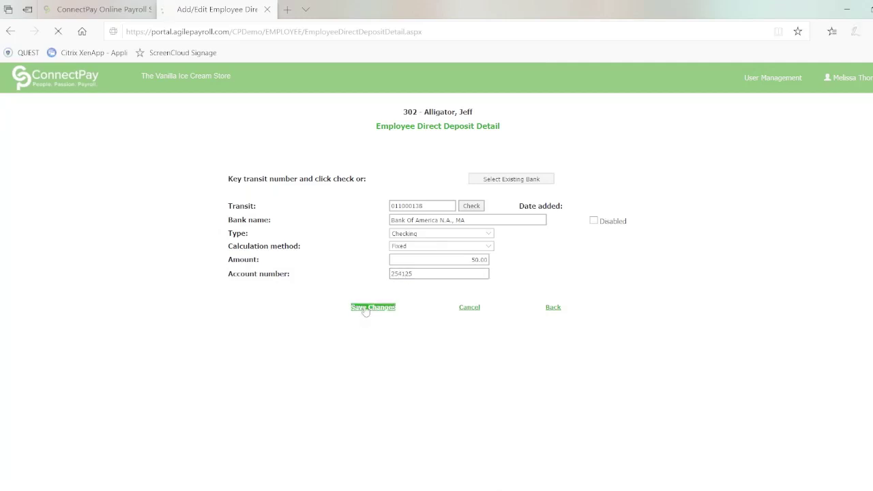
{"action": "left_click", "coordinate": [553, 308]}
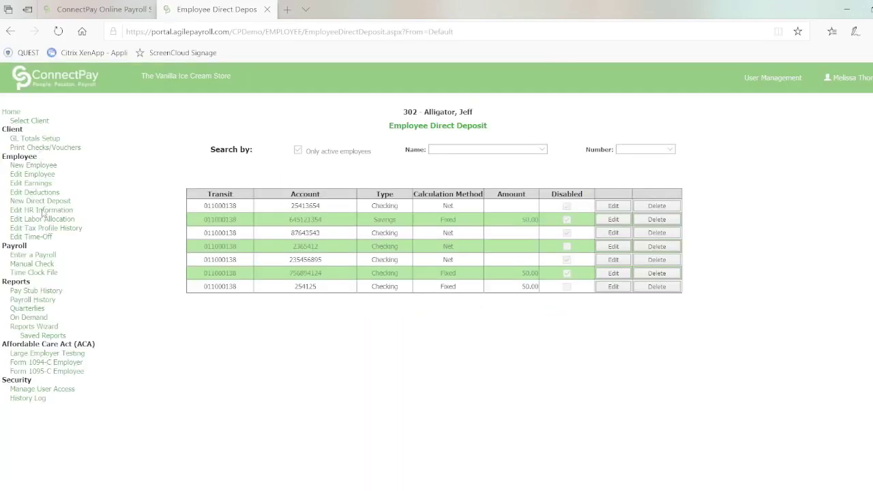
{"action": "left_click", "coordinate": [43, 212]}
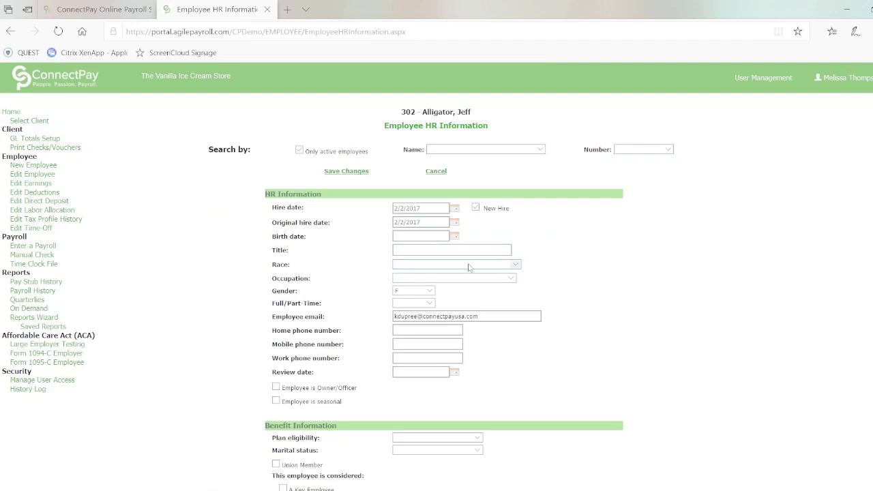
Leave the employment type and other HR fields unchanged and save the HR information
{"action": "left_click", "coordinate": [428, 305]}
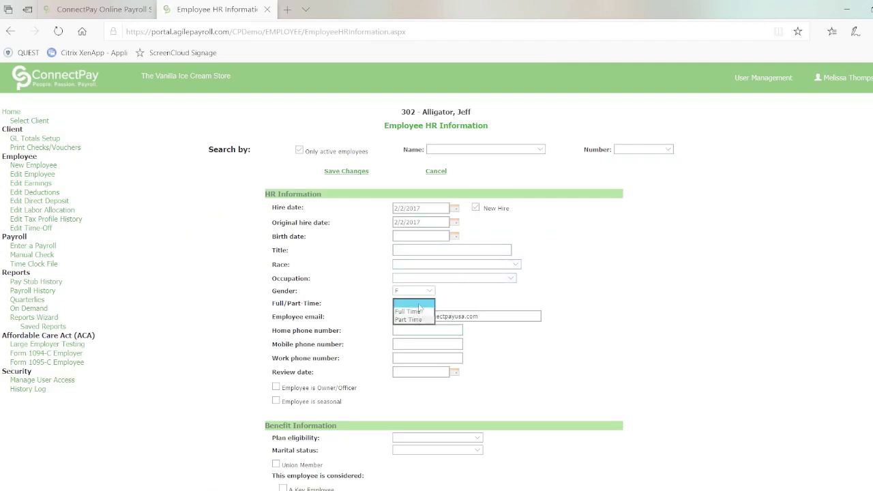
{"action": "left_click", "coordinate": [480, 317]}
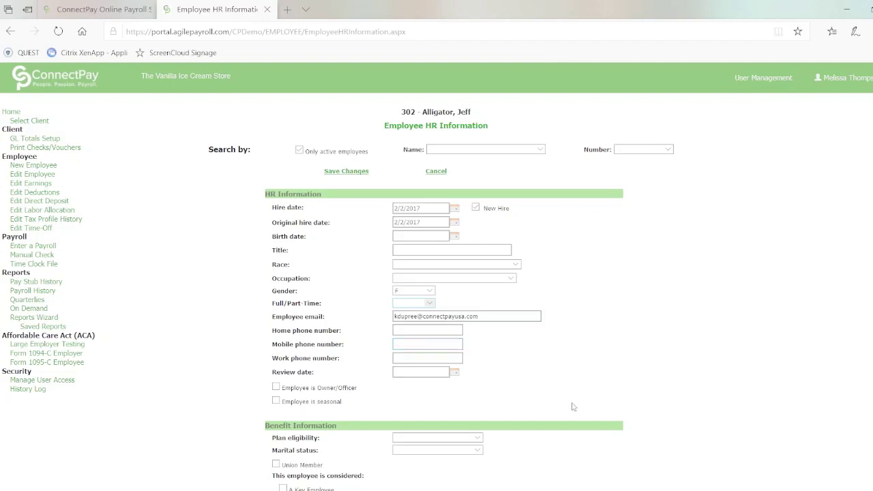
{"action": "scroll", "coordinate": [323, 331], "scroll_direction": "down", "scroll_amount": 3}
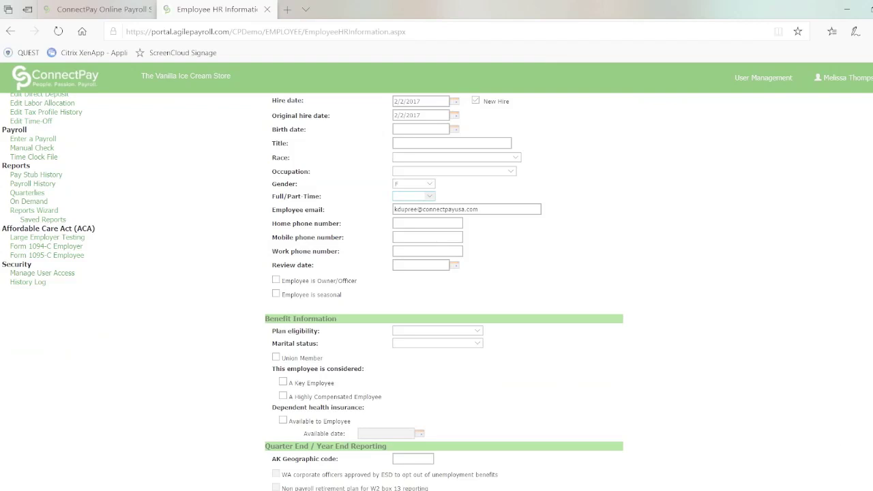
{"action": "scroll", "coordinate": [584, 313], "scroll_direction": "down", "scroll_amount": 2}
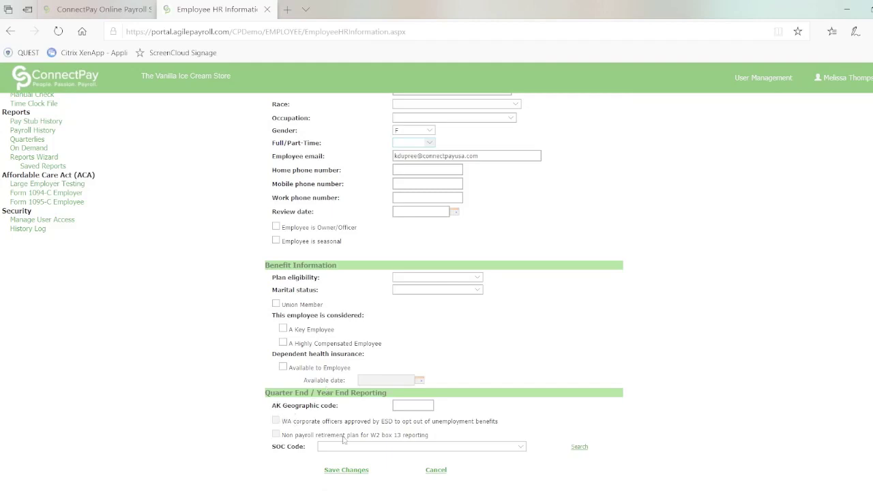
{"action": "left_click", "coordinate": [348, 474]}
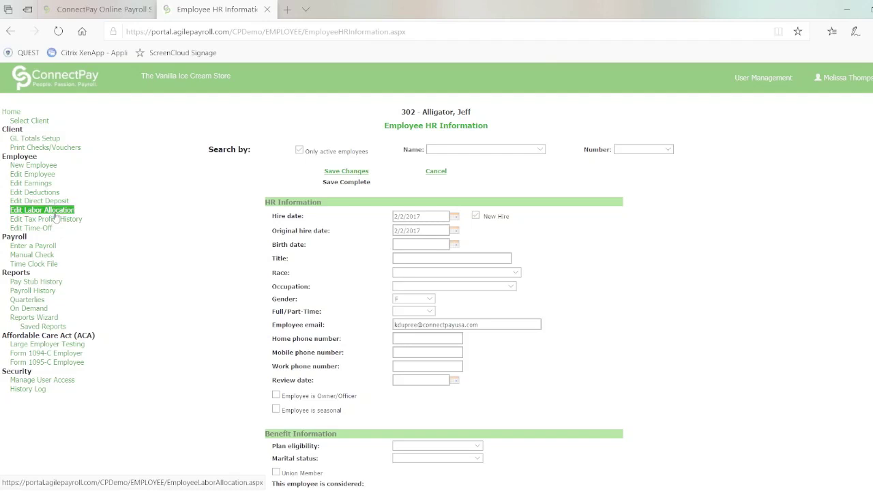
{"action": "left_click_drag", "start_coordinate": [56, 214], "coordinate": [123, 191]}
Add a Clown department row and set Magician and Clown to 50% of gross each, then save
{"action": "left_click", "coordinate": [65, 213]}
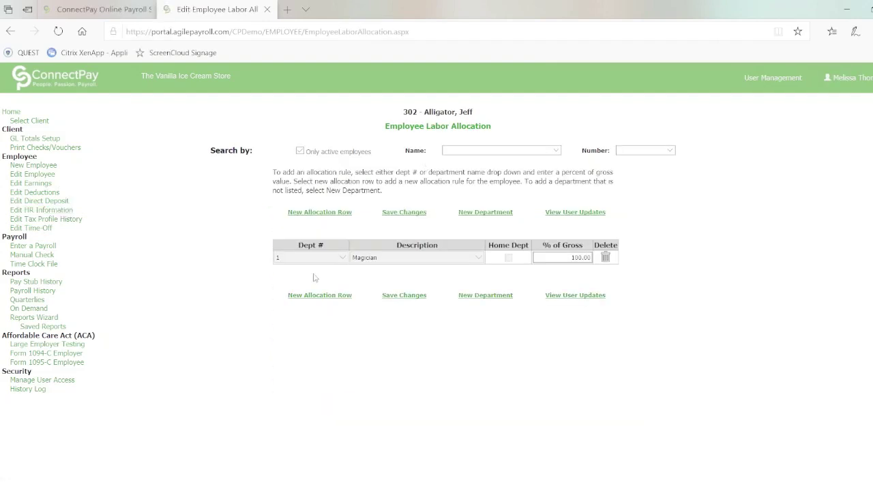
{"action": "left_click", "coordinate": [319, 296]}
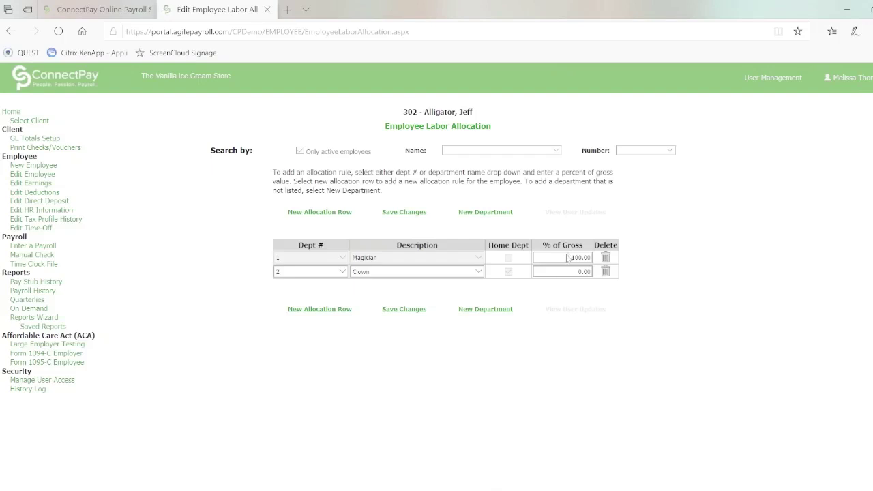
{"action": "left_click", "coordinate": [587, 258]}
{"action": "left_click_drag", "start_coordinate": [562, 258], "coordinate": [594, 263]}
{"action": "type", "text": "50"}
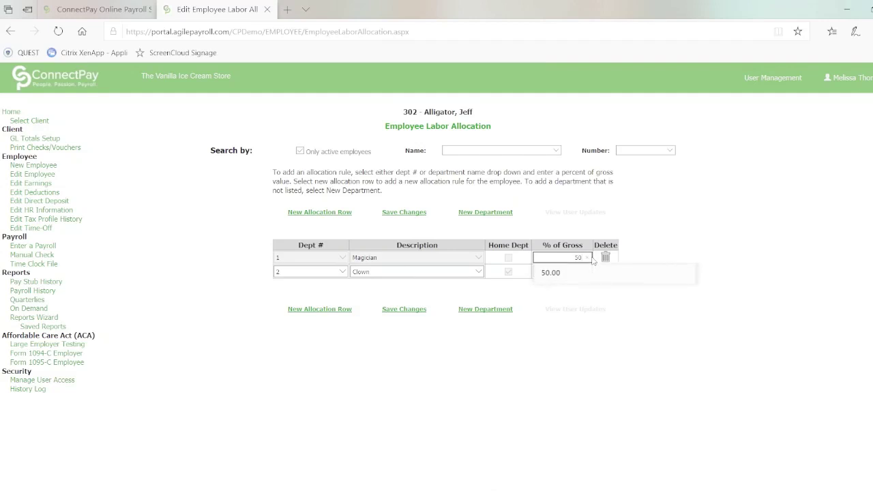
{"action": "key", "text": "Tab"}
{"action": "left_click", "coordinate": [560, 273]}
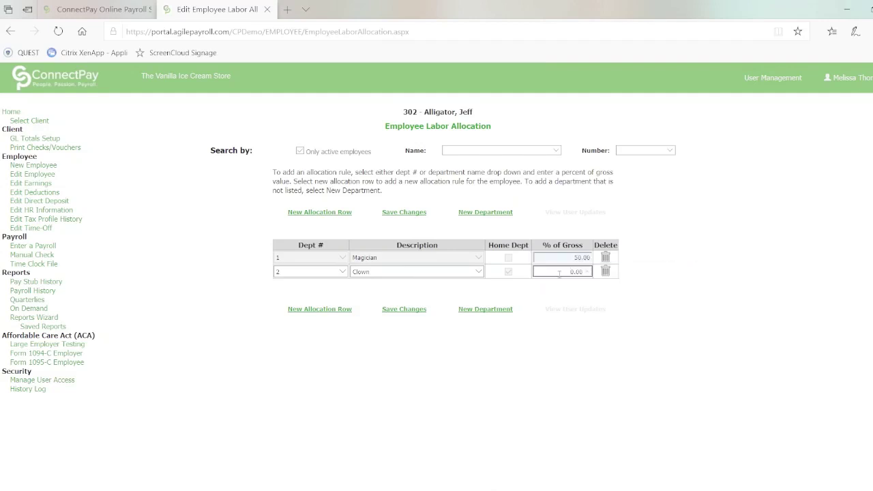
{"action": "left_click_drag", "start_coordinate": [573, 271], "coordinate": [591, 272]}
{"action": "type", "text": "50"}
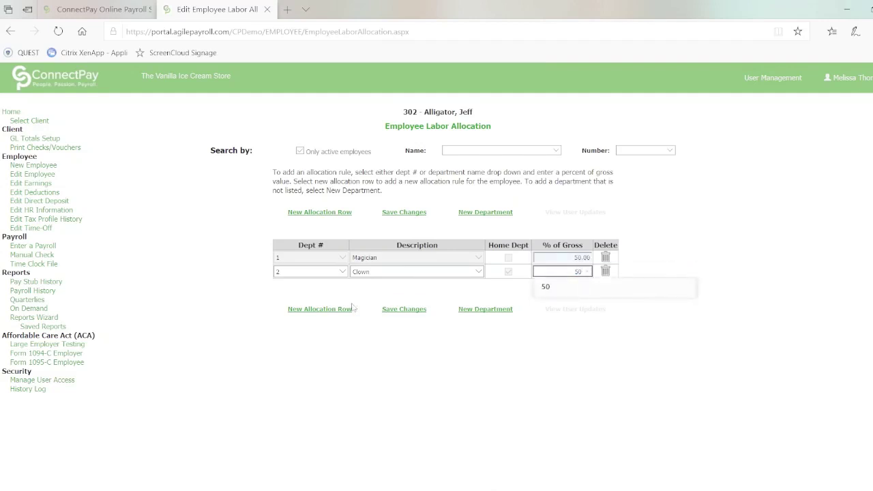
{"action": "left_click", "coordinate": [413, 311]}
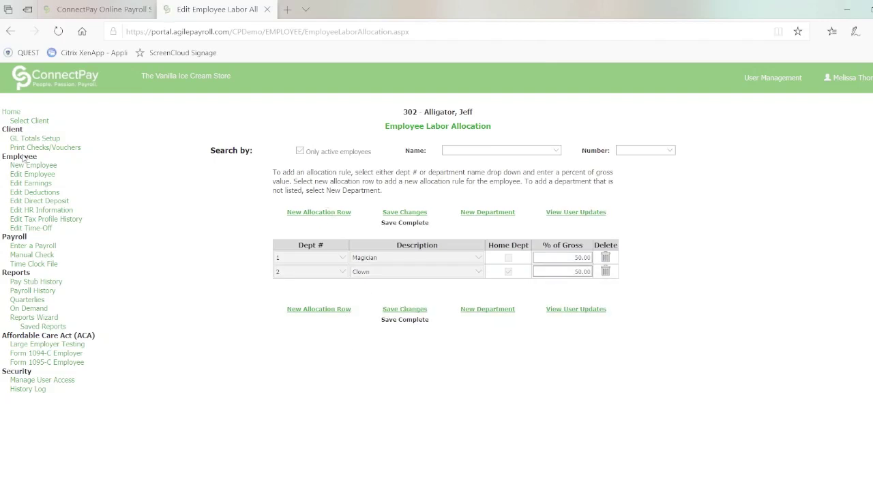
{"action": "left_click", "coordinate": [45, 222]}
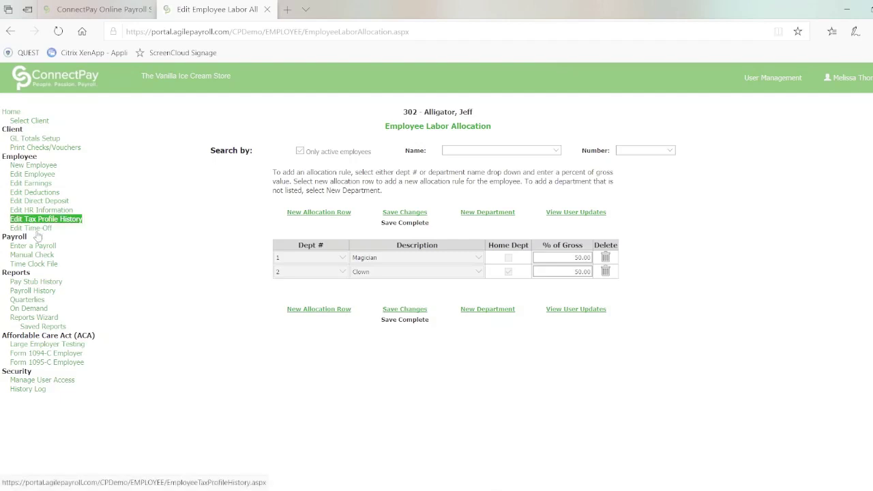
Switch the employee's time-off participation from SICK to VAC2 and save the plans
{"action": "left_click", "coordinate": [36, 229]}
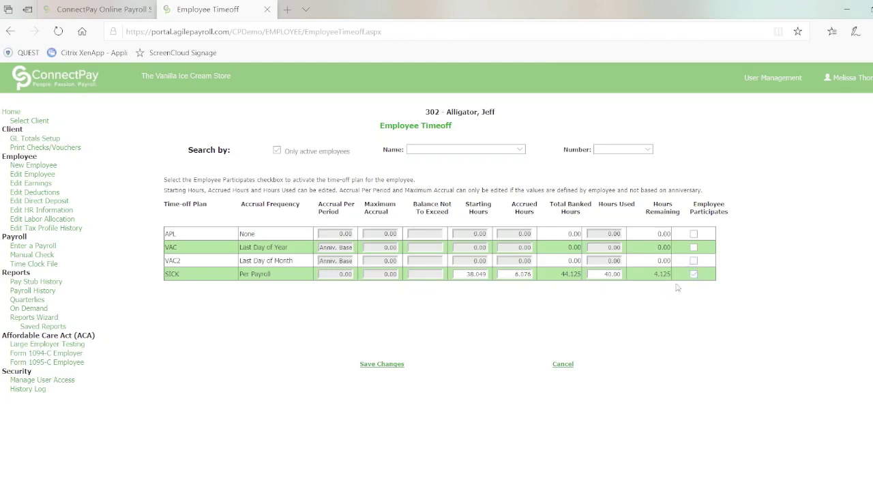
{"action": "left_click", "coordinate": [694, 273]}
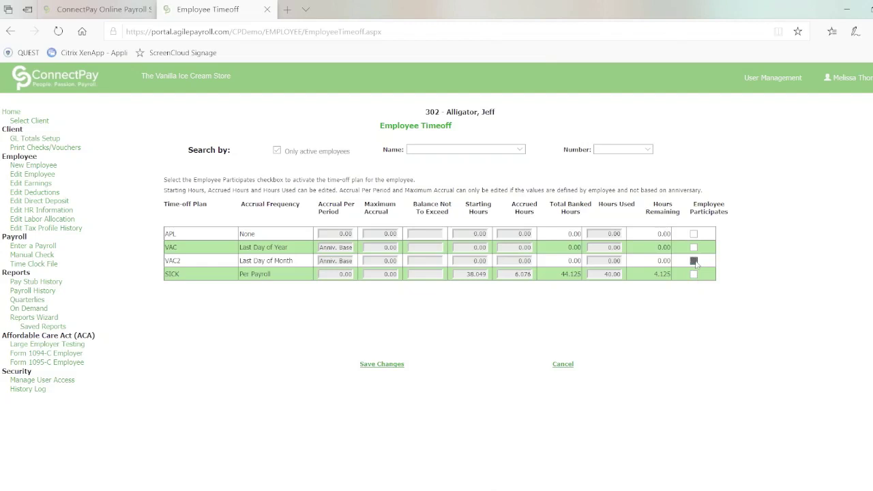
{"action": "left_click", "coordinate": [694, 262]}
{"action": "left_click", "coordinate": [694, 261]}
{"action": "left_click", "coordinate": [382, 364]}
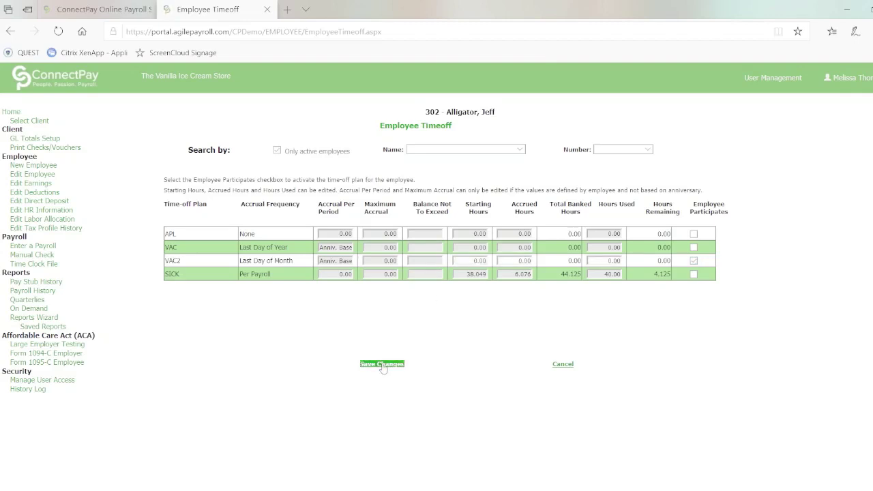
{"action": "left_click", "coordinate": [382, 364]}
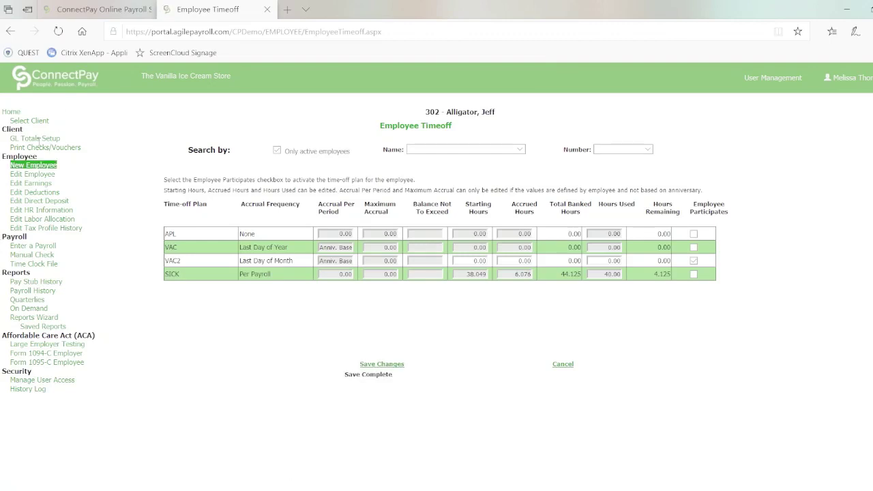
{"action": "left_click", "coordinate": [29, 247]}
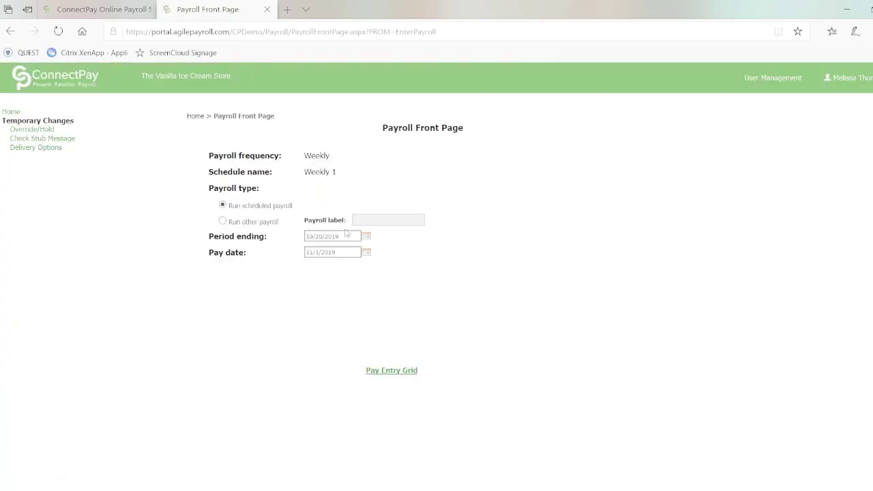
Open the Pay Entry Grid for the Weekly 1 payroll with pay date 11/1/2019
{"action": "left_click", "coordinate": [374, 372]}
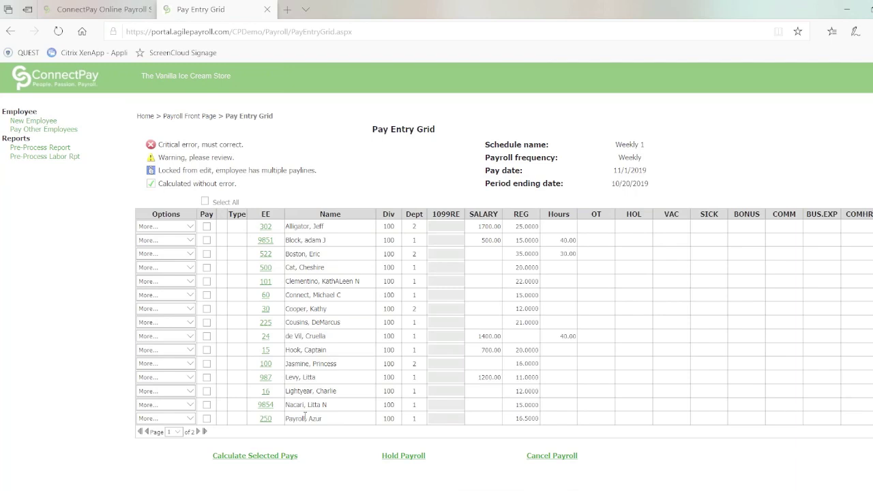
Select all first-page employees except two and enter 40 hours for the hourly ones
{"action": "left_click", "coordinate": [205, 202]}
{"action": "left_click", "coordinate": [207, 282]}
{"action": "left_click", "coordinate": [207, 267]}
{"action": "left_click", "coordinate": [558, 298]}
{"action": "type", "text": "40"}
{"action": "left_click", "coordinate": [560, 309]}
{"action": "key", "text": "Down"}
{"action": "key", "text": "Down"}
{"action": "type", "text": "4040"}
{"action": "key", "text": "Down"}
{"action": "type", "text": "40"}
{"action": "key", "text": "Up"}
Calculate the selected pays, dismiss the SICK accrual warning, and show page 2
{"action": "left_click", "coordinate": [252, 456]}
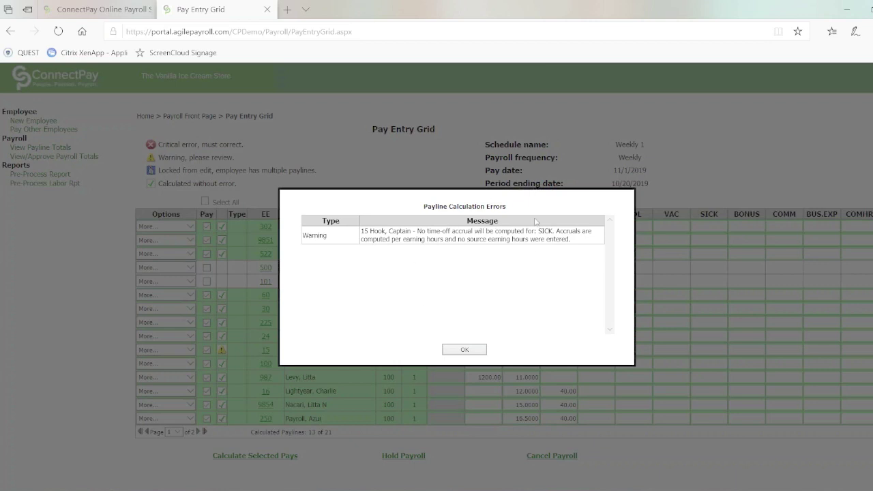
{"action": "left_click", "coordinate": [462, 350]}
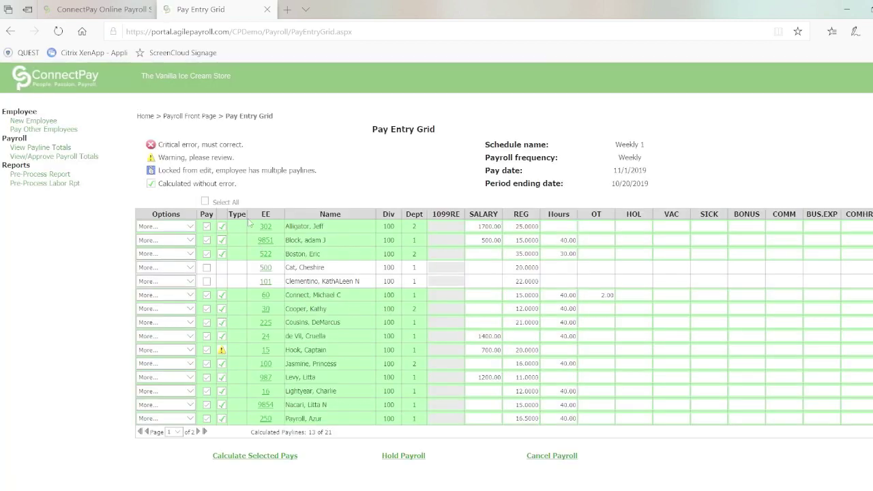
{"action": "left_click", "coordinate": [198, 433]}
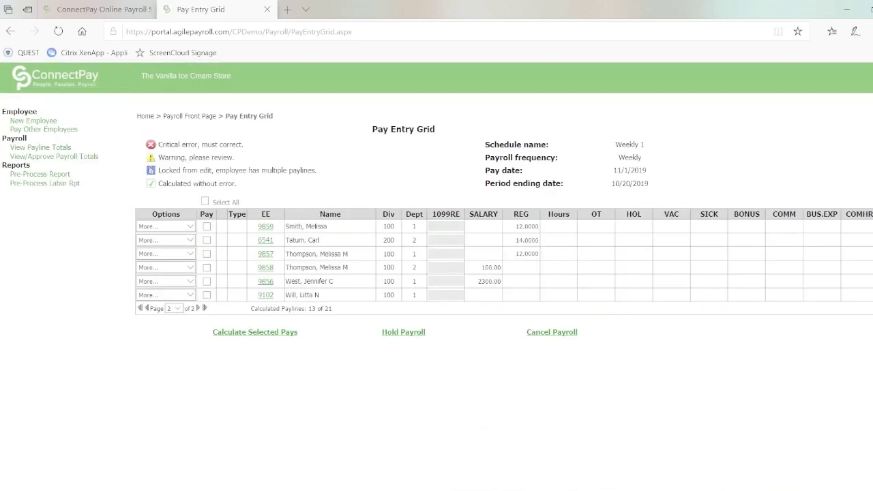
Select all second-page employees, enter hours 4040, 40, 40 and a 300 salary, and calculate pays
{"action": "left_click", "coordinate": [206, 202]}
{"action": "left_click", "coordinate": [554, 231]}
{"action": "type", "text": "4040"}
{"action": "key", "text": "Down"}
{"action": "type", "text": "40"}
{"action": "key", "text": "Down"}
{"action": "type", "text": "40"}
{"action": "left_click", "coordinate": [490, 295]}
{"action": "type", "text": "300"}
{"action": "left_click", "coordinate": [253, 333]}
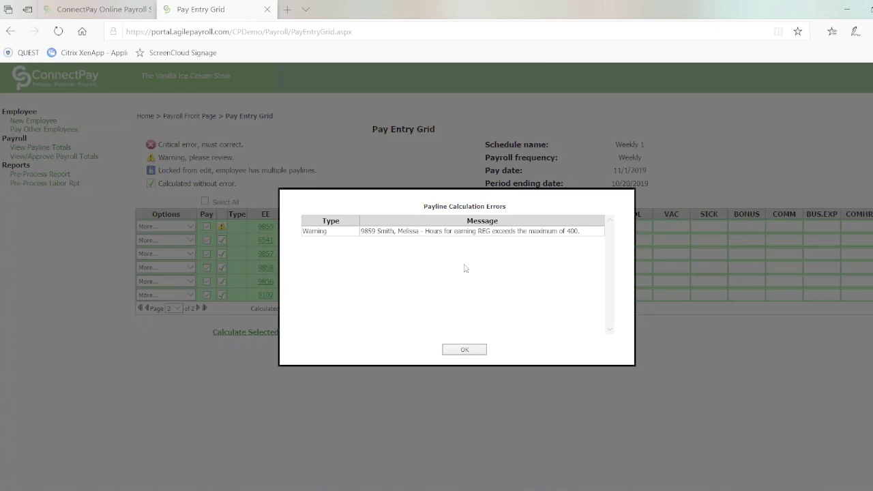
Dismiss the excessive-hours warning, correct the 4040 hours to 40, and recalculate the pays
{"action": "left_click", "coordinate": [461, 351]}
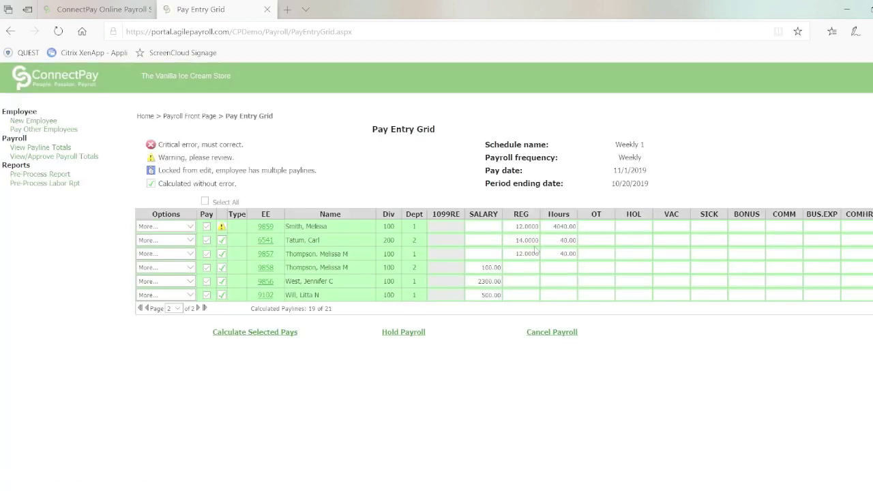
{"action": "double_click", "coordinate": [573, 229]}
{"action": "key", "text": "BackSpace"}
{"action": "key", "text": "Delete"}
{"action": "key", "text": "Delete"}
{"action": "key", "text": "Delete"}
{"action": "type", "text": "40"}
{"action": "left_click", "coordinate": [255, 332]}
Review Payroll Totals: gross 15,915.00, taxes 5,160.33, net 10,428.80 for 19 employees
{"action": "left_click", "coordinate": [52, 158]}
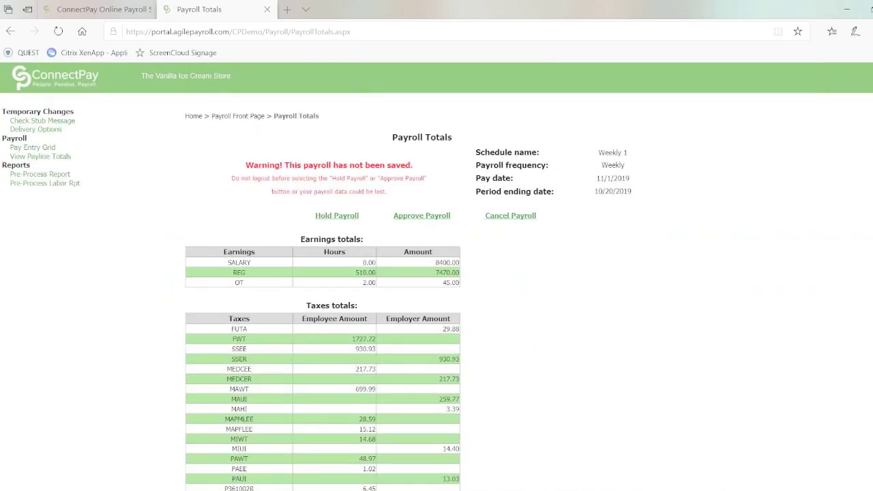
{"action": "scroll", "coordinate": [322, 294], "scroll_direction": "down", "scroll_amount": 4}
{"action": "scroll", "coordinate": [323, 293], "scroll_direction": "up", "scroll_amount": 1}
{"action": "scroll", "coordinate": [421, 352], "scroll_direction": "up", "scroll_amount": 3}
{"action": "scroll", "coordinate": [188, 303], "scroll_direction": "down", "scroll_amount": 1}
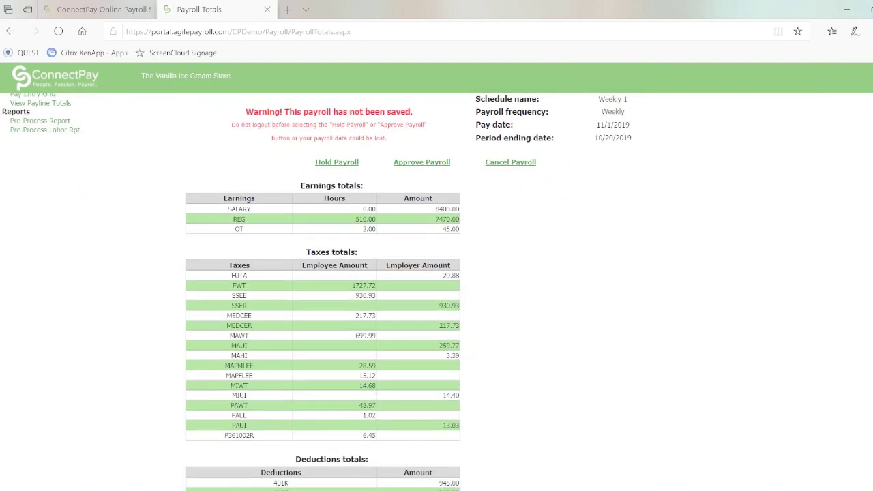
{"action": "scroll", "coordinate": [467, 348], "scroll_direction": "down", "scroll_amount": 3}
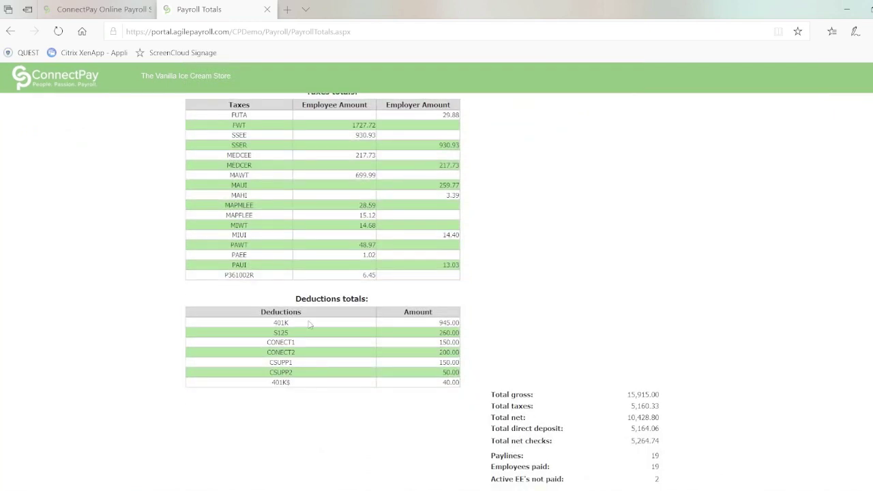
{"action": "scroll", "coordinate": [418, 195], "scroll_direction": "up", "scroll_amount": 4}
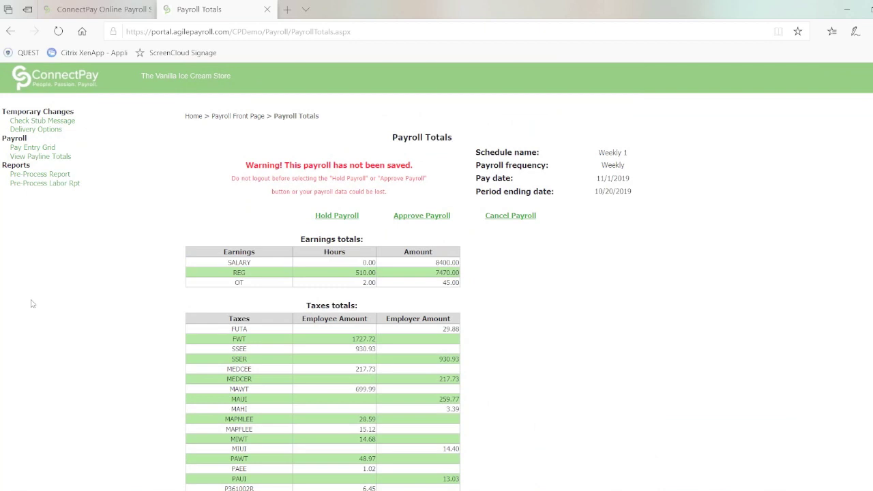
Generate the 8-page Pre-Process Report, read through its pages, and return to Payroll Totals
{"action": "left_click", "coordinate": [53, 176]}
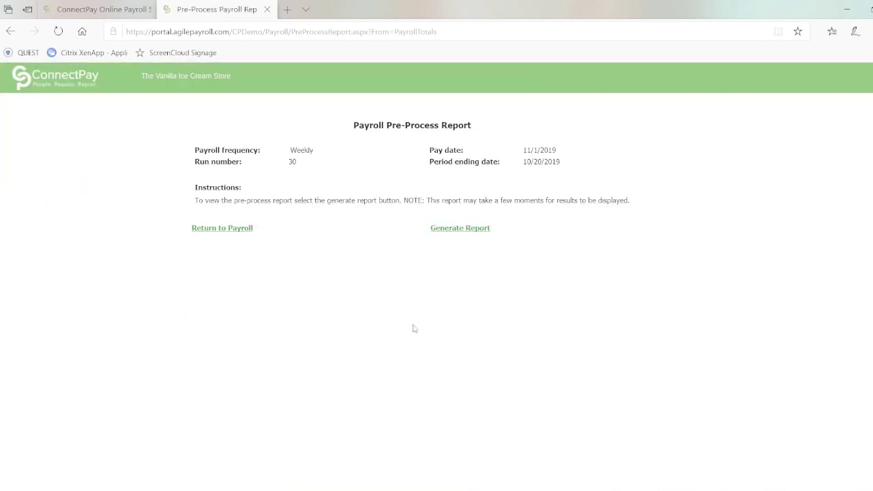
{"action": "left_click", "coordinate": [447, 229]}
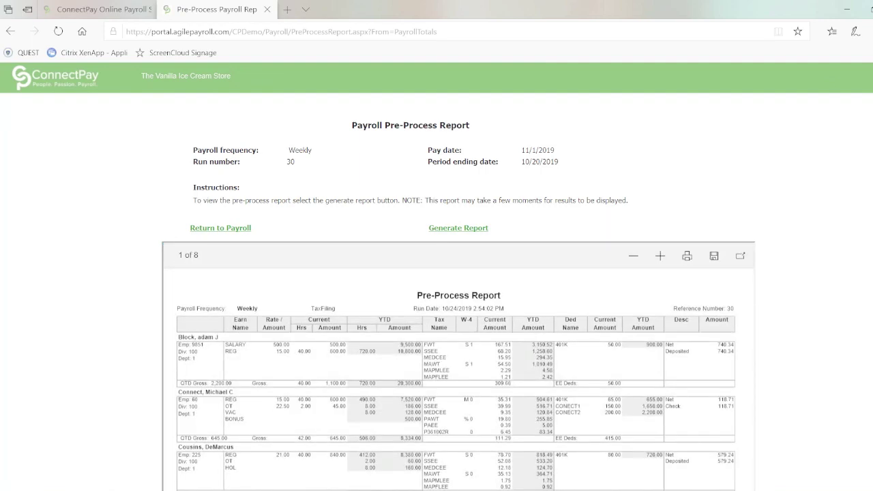
{"action": "scroll", "coordinate": [422, 396], "scroll_direction": "down", "scroll_amount": 2}
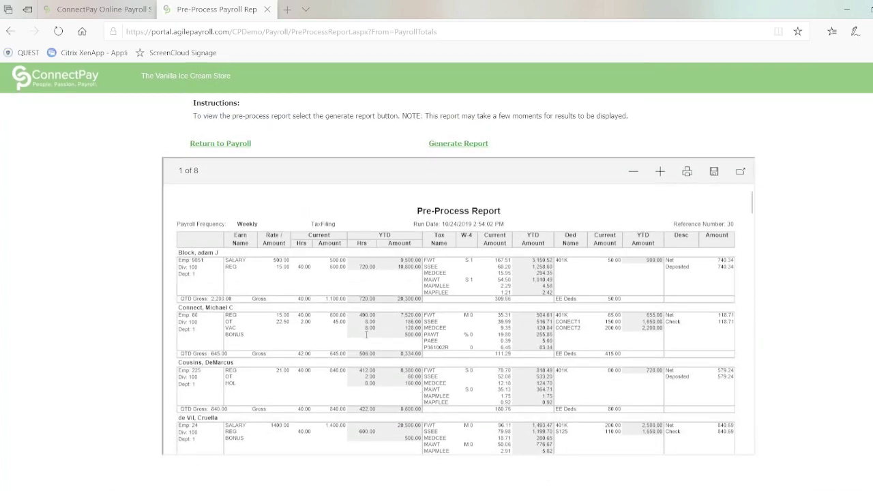
{"action": "scroll", "coordinate": [367, 334], "scroll_direction": "down", "scroll_amount": 1}
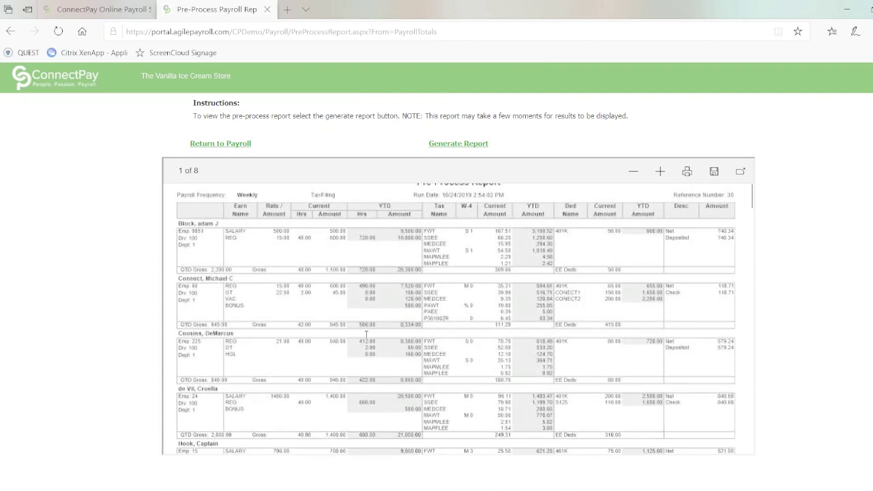
{"action": "scroll", "coordinate": [366, 334], "scroll_direction": "down", "scroll_amount": 2}
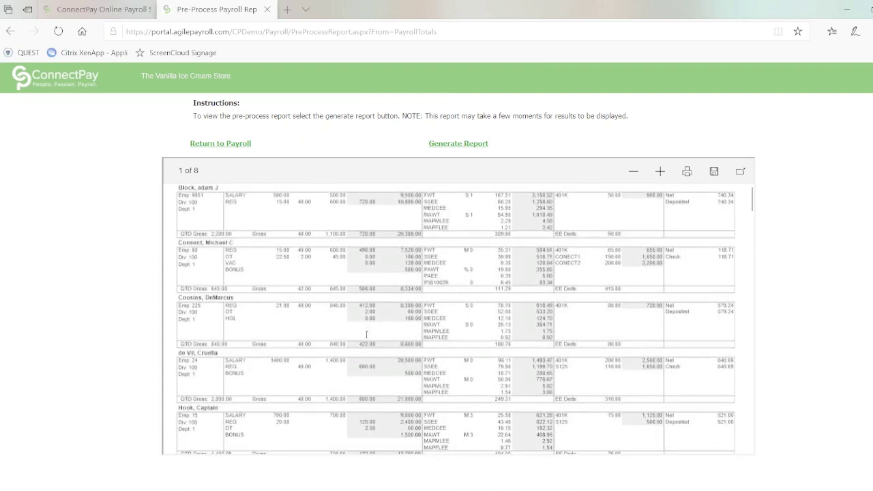
{"action": "scroll", "coordinate": [366, 335], "scroll_direction": "down", "scroll_amount": 2}
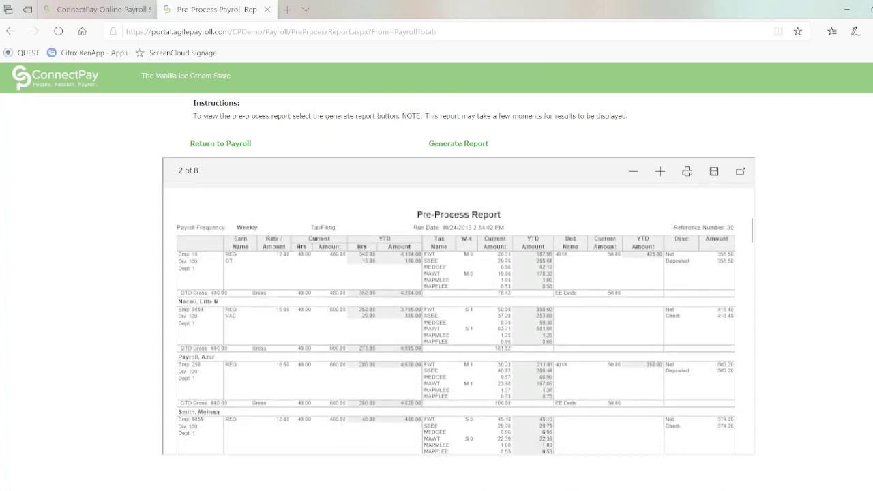
{"action": "scroll", "coordinate": [457, 307], "scroll_direction": "down", "scroll_amount": 1}
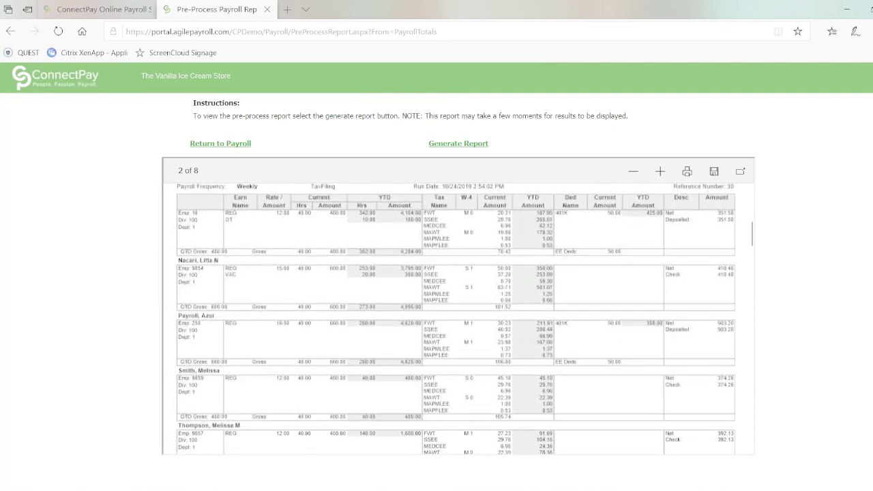
{"action": "scroll", "coordinate": [457, 319], "scroll_direction": "down", "scroll_amount": 5}
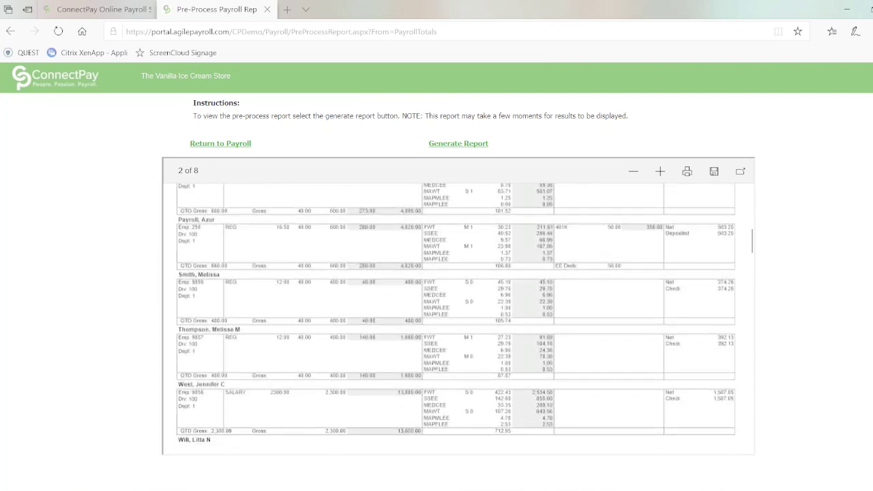
{"action": "scroll", "coordinate": [457, 307], "scroll_direction": "down", "scroll_amount": 2}
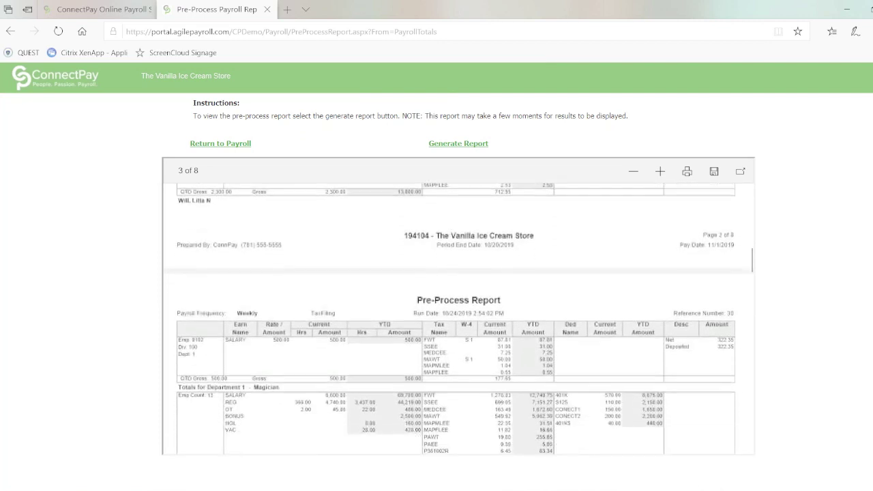
{"action": "left_click", "coordinate": [222, 144]}
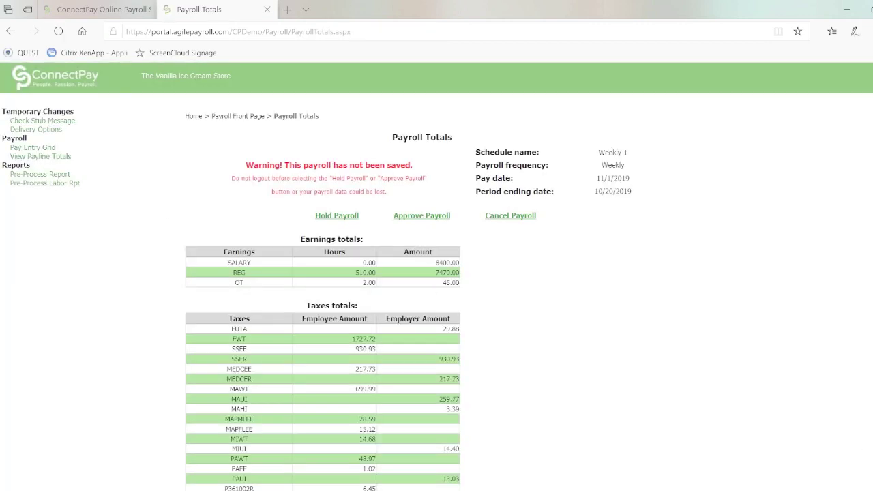
Approve the weekly payroll, submitting a total debit of 15,679.38
{"action": "scroll", "coordinate": [437, 294], "scroll_direction": "down", "scroll_amount": 5}
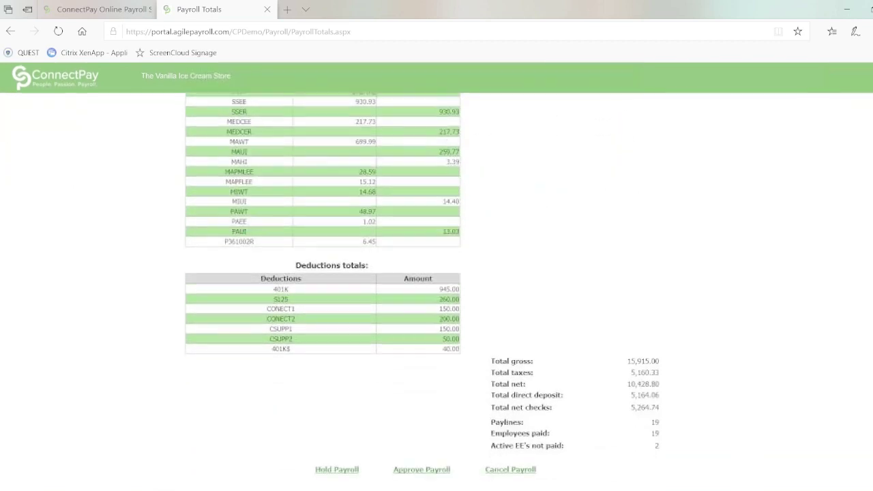
{"action": "left_click", "coordinate": [422, 469]}
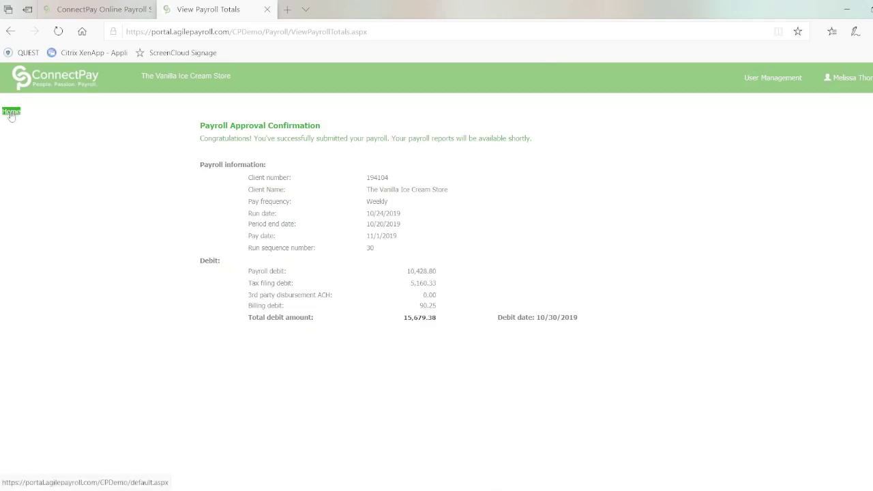
Return to the Home page, where the 11/1/2019 Weekly 1 payroll shows Waiting to Process
{"action": "left_click", "coordinate": [11, 113]}
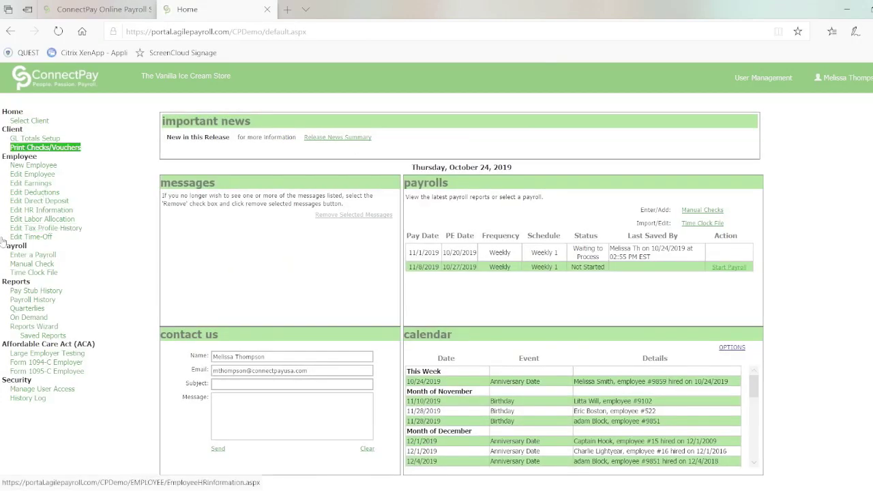
Show 2019 in Pay Stub History and list the employee pay stubs for the 9/6/2019 payroll
{"action": "left_click", "coordinate": [44, 292]}
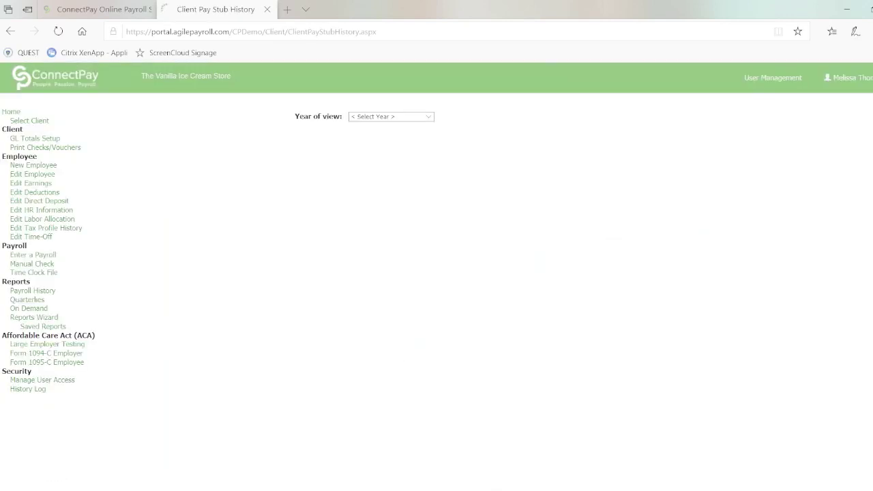
{"action": "left_click", "coordinate": [428, 119]}
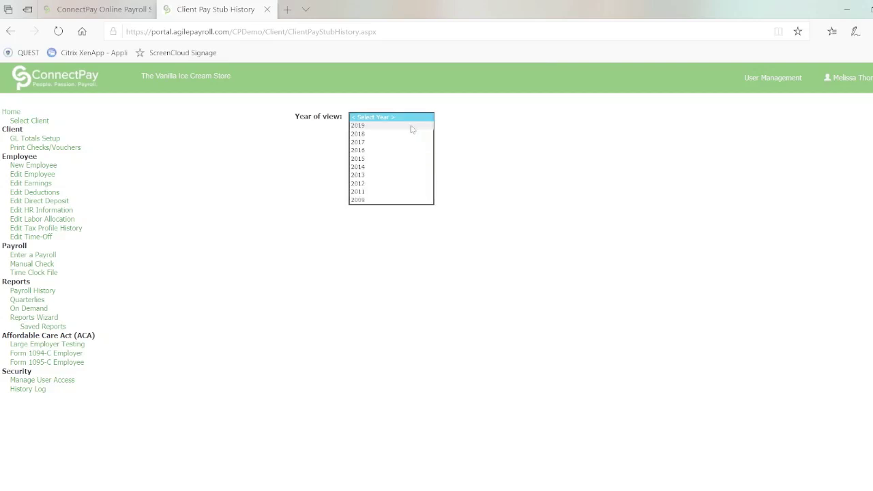
{"action": "left_click", "coordinate": [411, 129]}
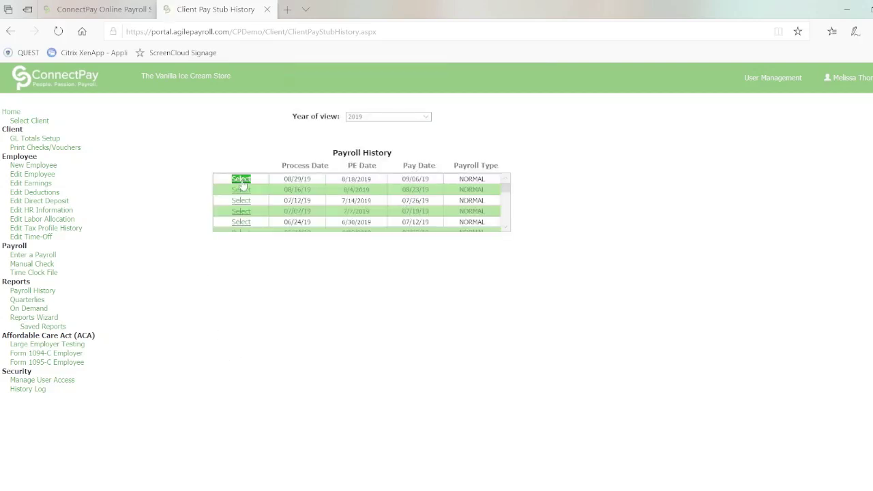
{"action": "left_click", "coordinate": [241, 180]}
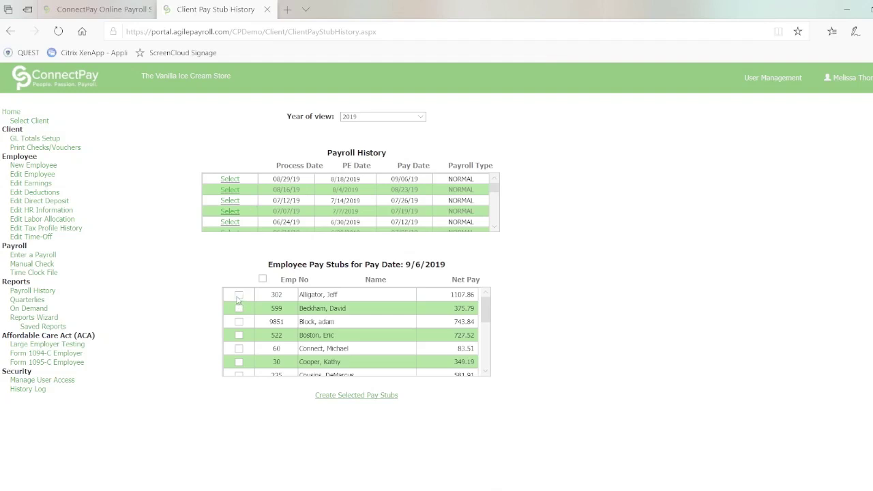
Create employee 302's 9/6/2019 pay stub and open the ClientPayChecks PDF
{"action": "left_click", "coordinate": [239, 296]}
{"action": "left_click", "coordinate": [343, 396]}
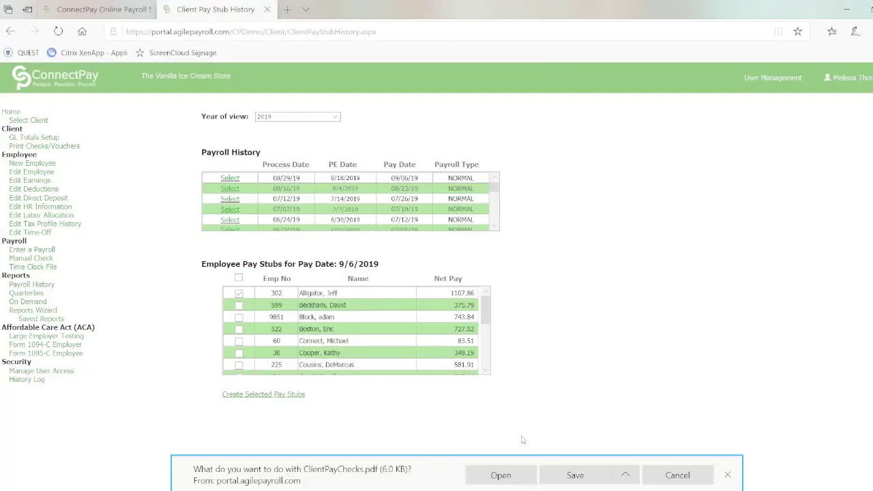
{"action": "left_click", "coordinate": [515, 477]}
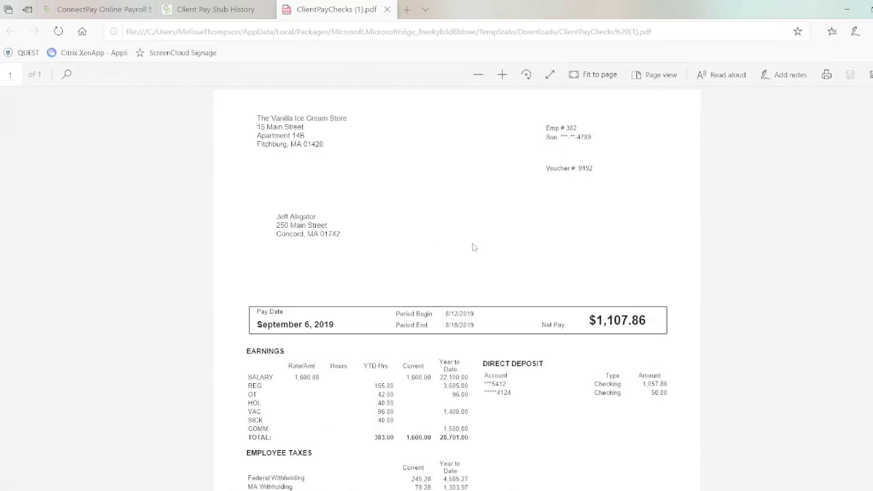
{"action": "right_click", "coordinate": [475, 247]}
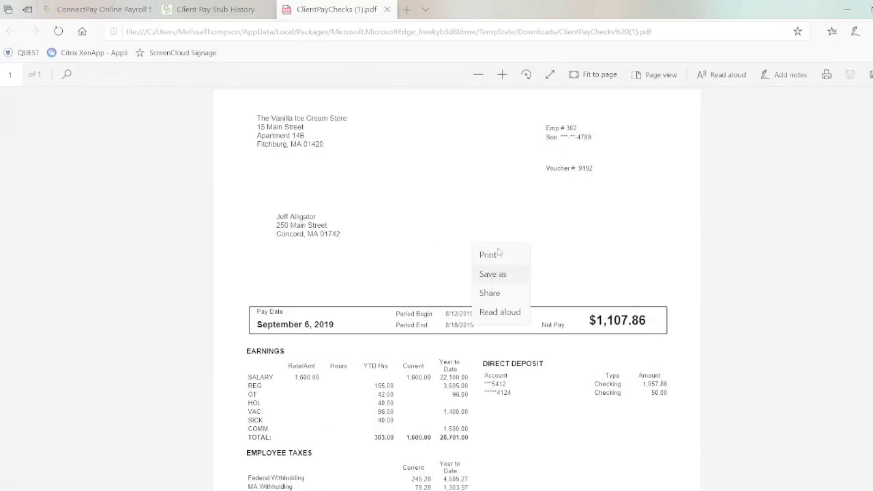
{"action": "left_click", "coordinate": [632, 288]}
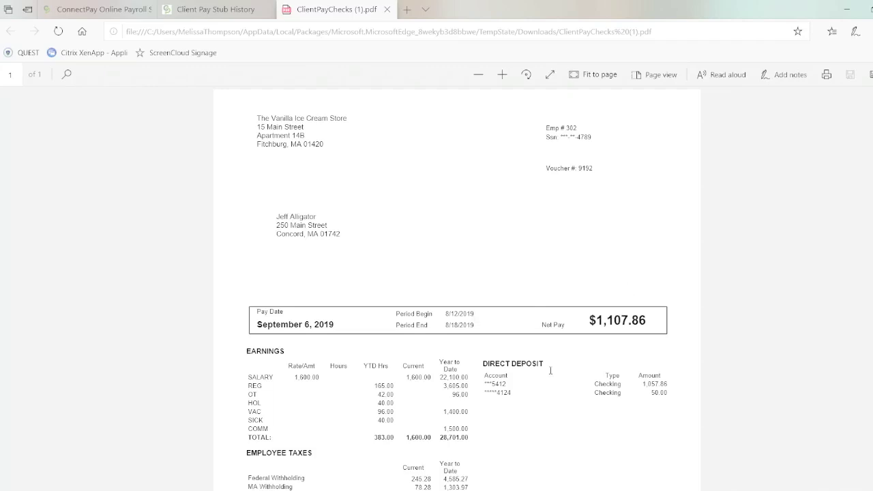
{"action": "scroll", "coordinate": [550, 370], "scroll_direction": "down", "scroll_amount": 2}
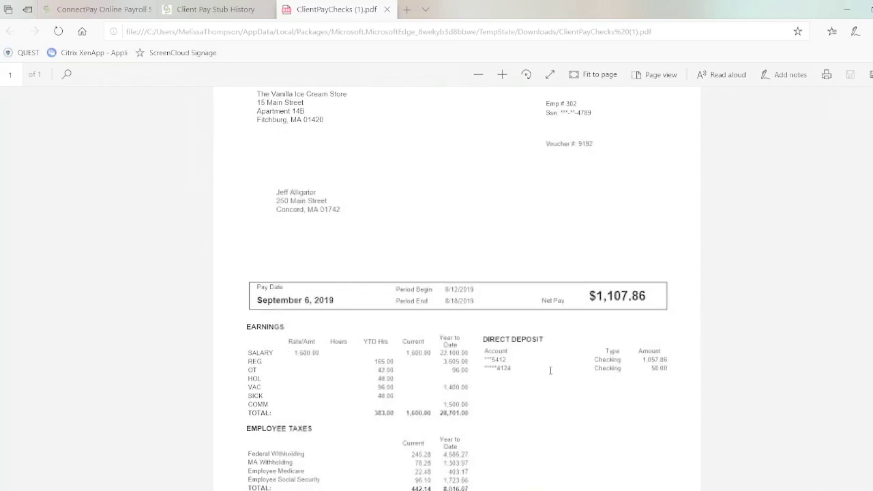
{"action": "scroll", "coordinate": [551, 371], "scroll_direction": "down", "scroll_amount": 3}
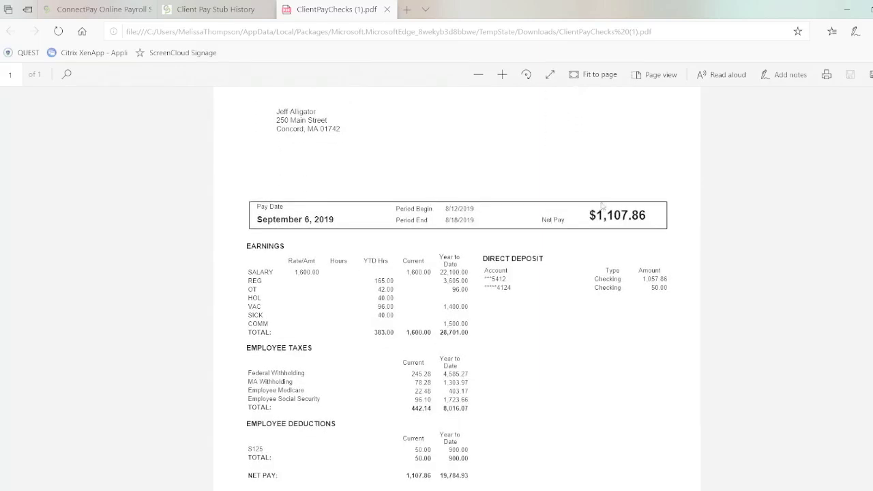
{"action": "scroll", "coordinate": [581, 382], "scroll_direction": "down", "scroll_amount": 3}
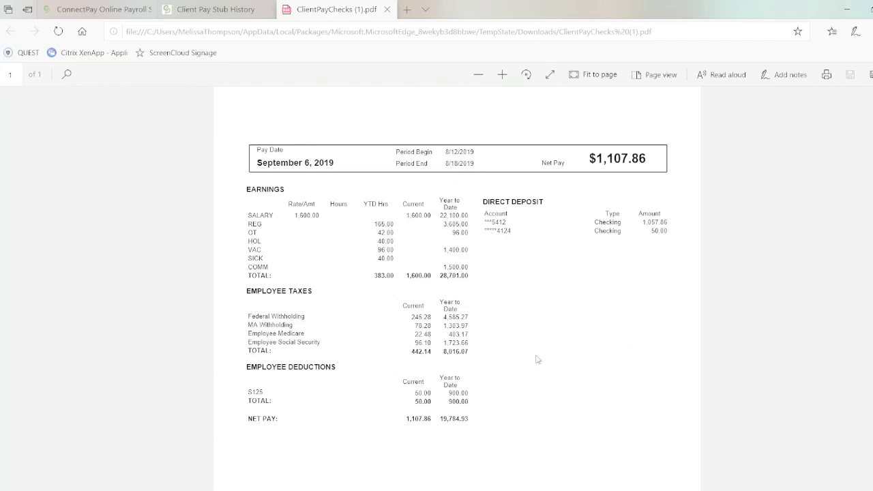
{"action": "scroll", "coordinate": [537, 359], "scroll_direction": "down", "scroll_amount": 2}
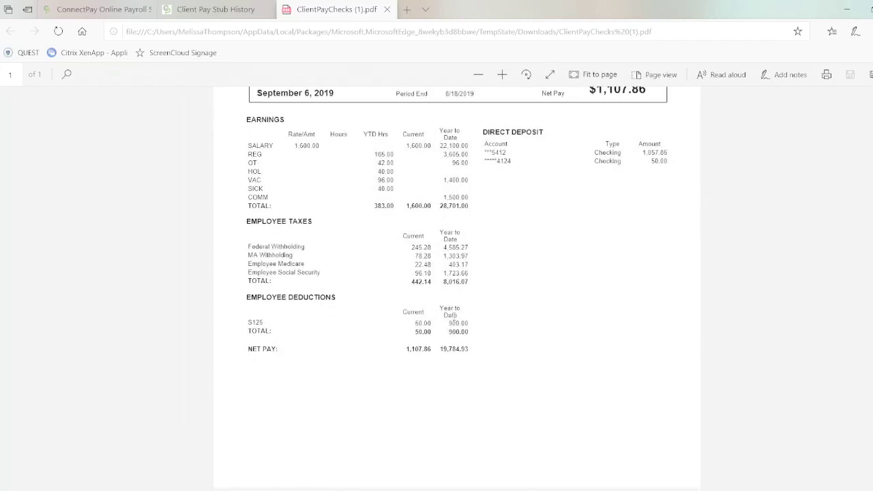
Open the 9/6/2019 Payroll Summary PDF from Payroll History, showing a 9,981.70 payroll debit
{"action": "left_click", "coordinate": [187, 10]}
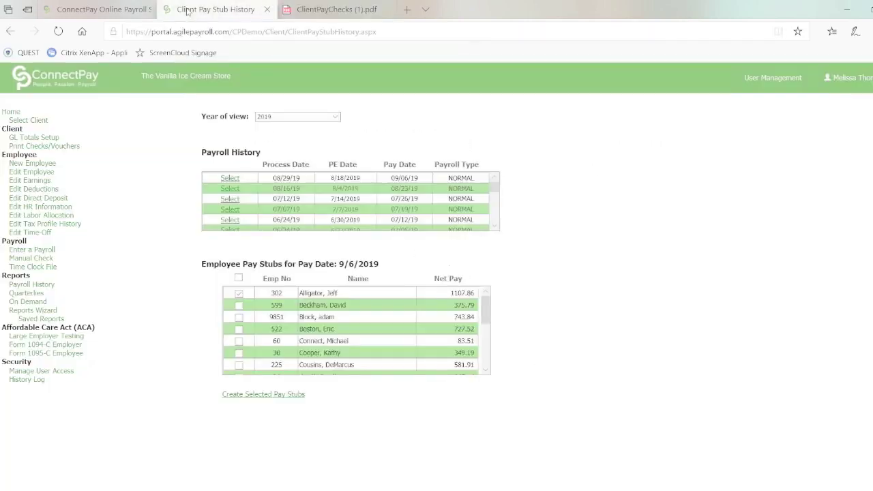
{"action": "left_click", "coordinate": [31, 284]}
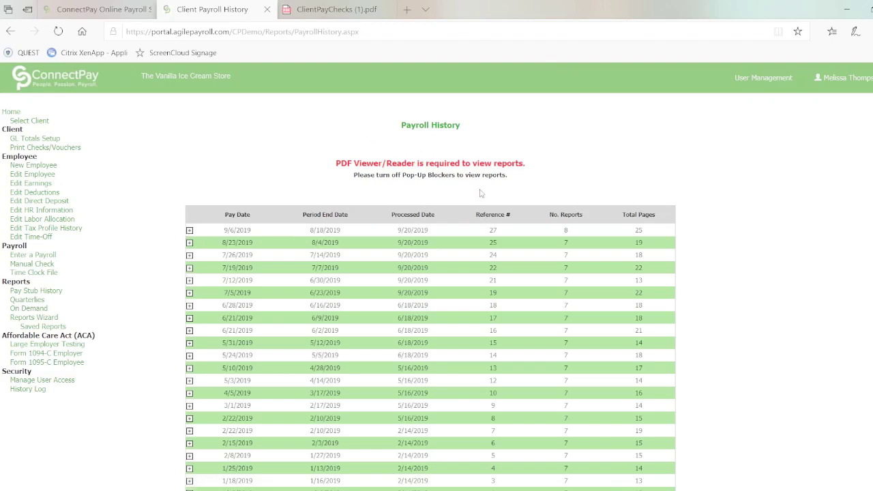
{"action": "left_click", "coordinate": [190, 230]}
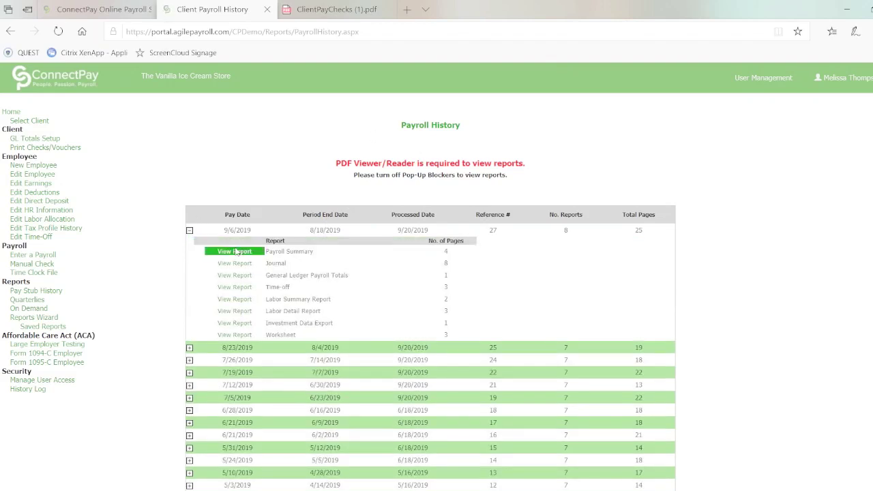
{"action": "left_click", "coordinate": [234, 252]}
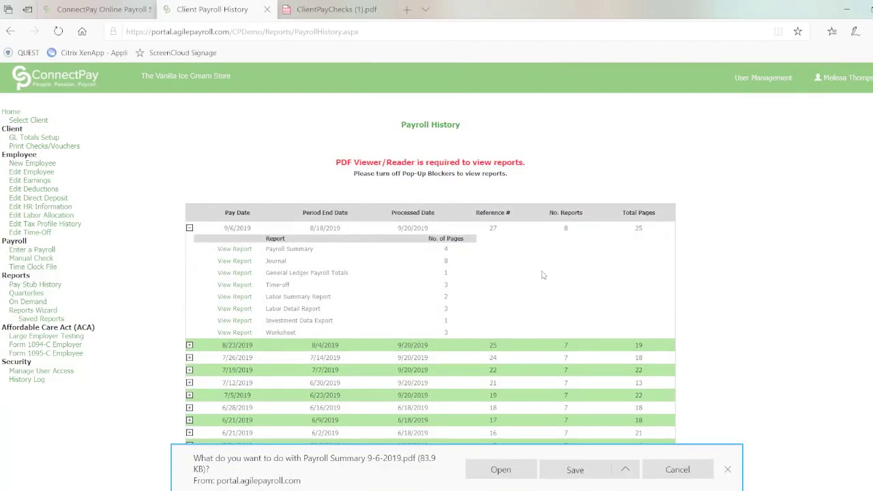
{"action": "left_click", "coordinate": [503, 470]}
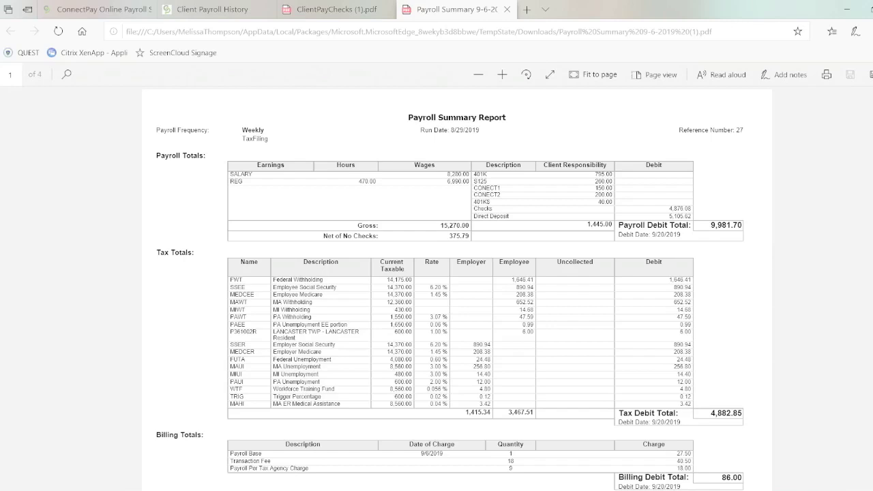
{"action": "right_click", "coordinate": [545, 348]}
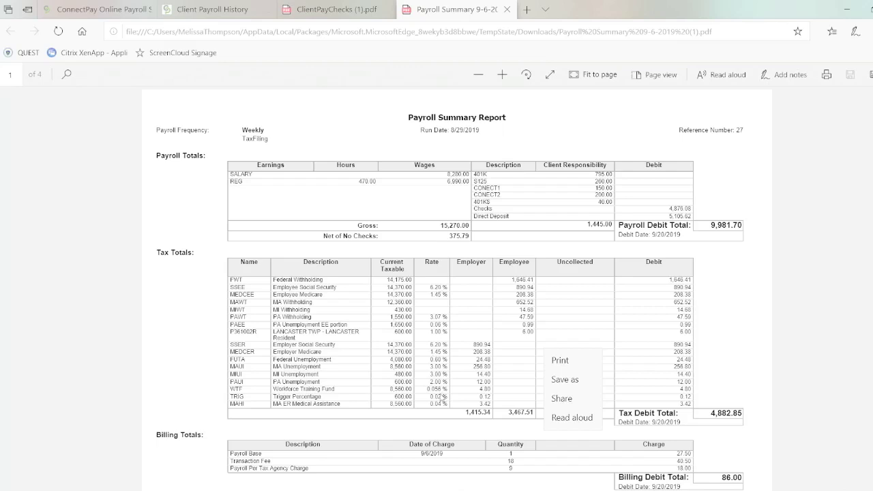
{"action": "left_click", "coordinate": [476, 349]}
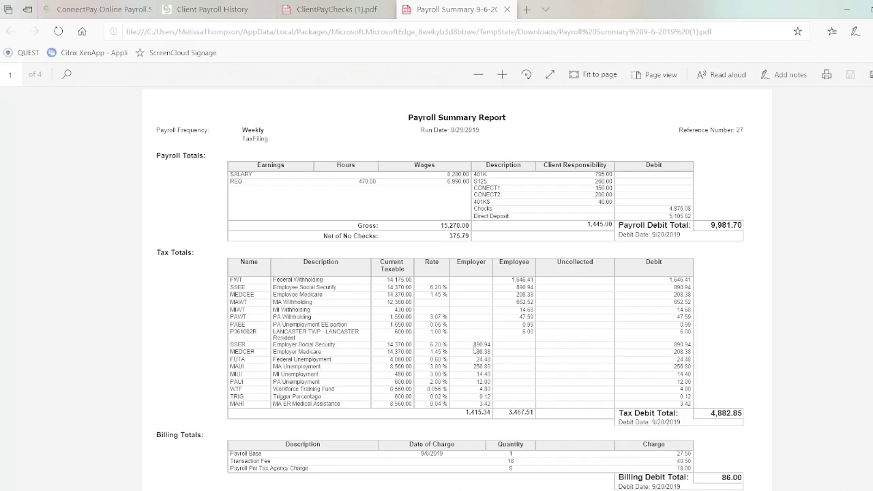
{"action": "scroll", "coordinate": [476, 350], "scroll_direction": "down", "scroll_amount": 1}
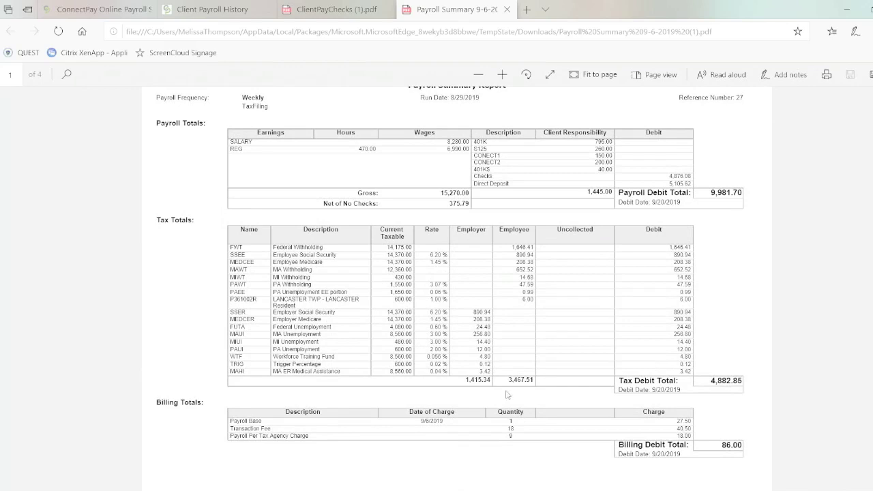
{"action": "scroll", "coordinate": [507, 395], "scroll_direction": "down", "scroll_amount": 2}
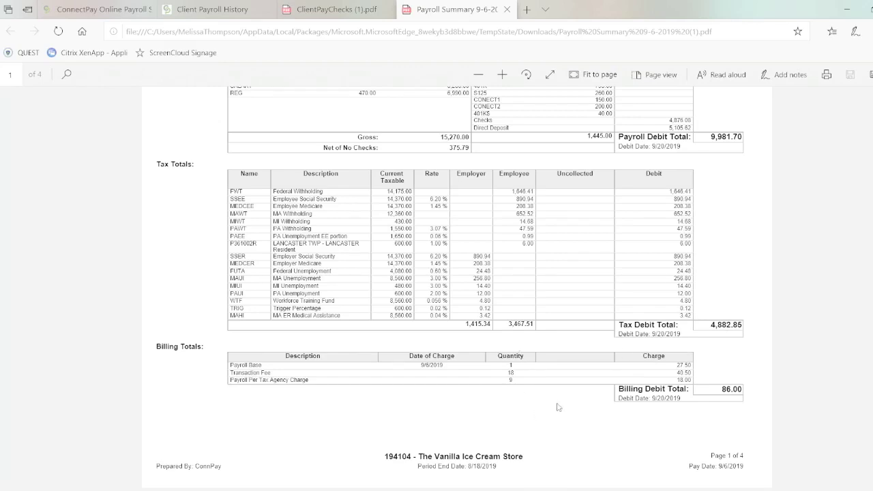
{"action": "scroll", "coordinate": [576, 352], "scroll_direction": "down", "scroll_amount": 3}
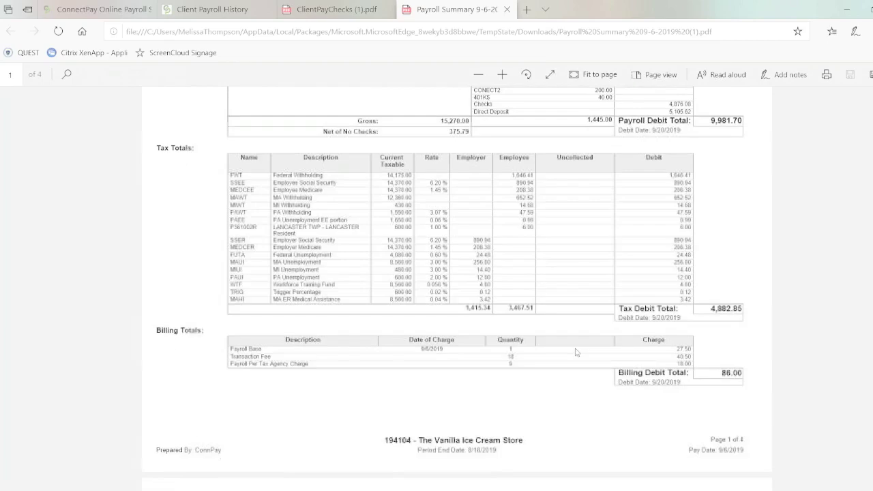
{"action": "scroll", "coordinate": [554, 403], "scroll_direction": "down", "scroll_amount": 1}
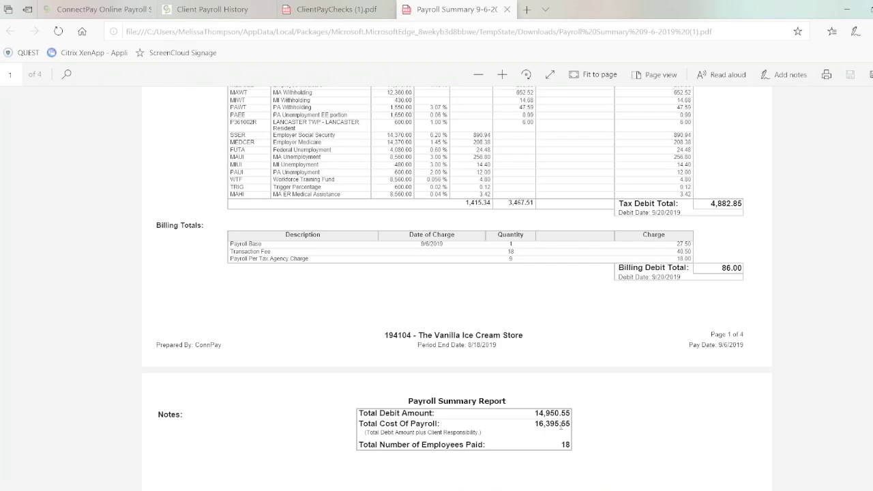
{"action": "scroll", "coordinate": [561, 424], "scroll_direction": "up", "scroll_amount": 2}
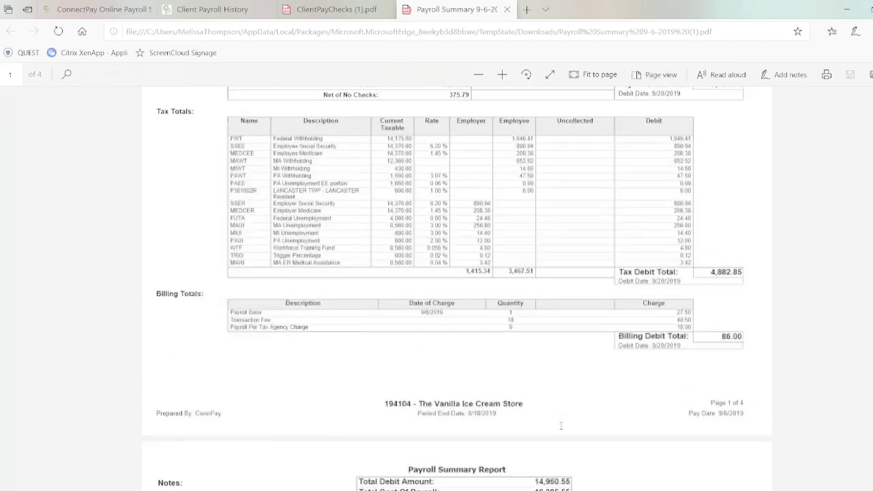
{"action": "scroll", "coordinate": [561, 426], "scroll_direction": "up", "scroll_amount": 4}
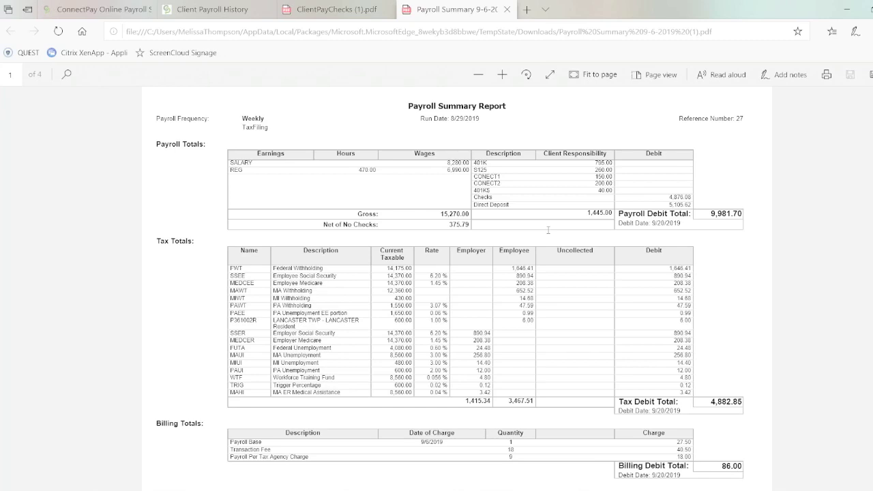
Open the 9/6/2019 Journal report PDF from Payroll History
{"action": "left_click", "coordinate": [196, 10]}
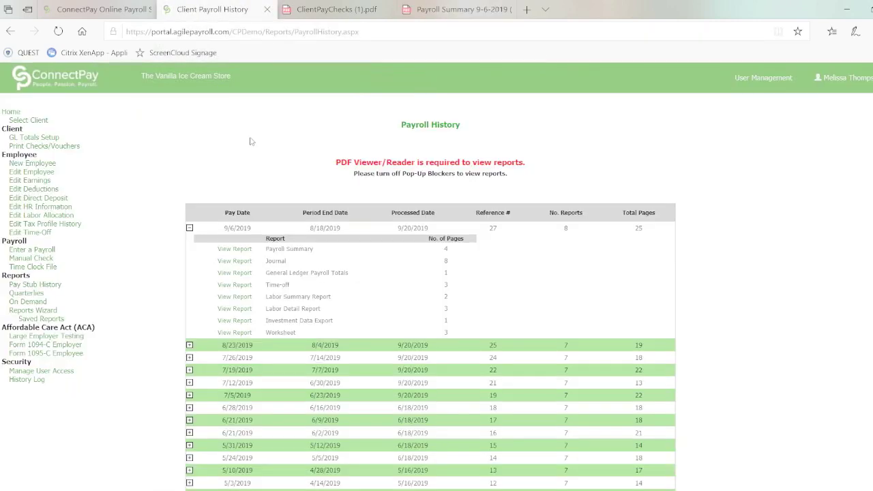
{"action": "left_click", "coordinate": [37, 294]}
{"action": "left_click", "coordinate": [234, 261]}
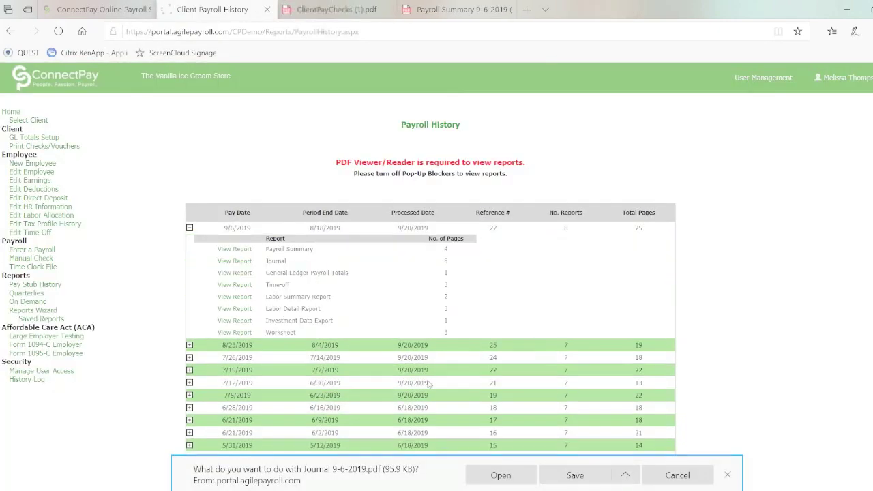
{"action": "left_click", "coordinate": [479, 476]}
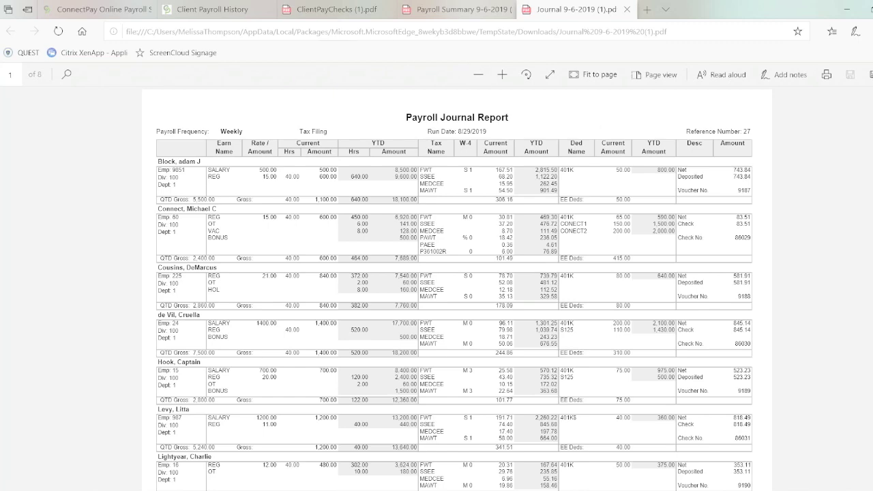
Open the 9/6/2019 Time Off Report PDF showing per-plan liability
{"action": "left_click", "coordinate": [210, 10]}
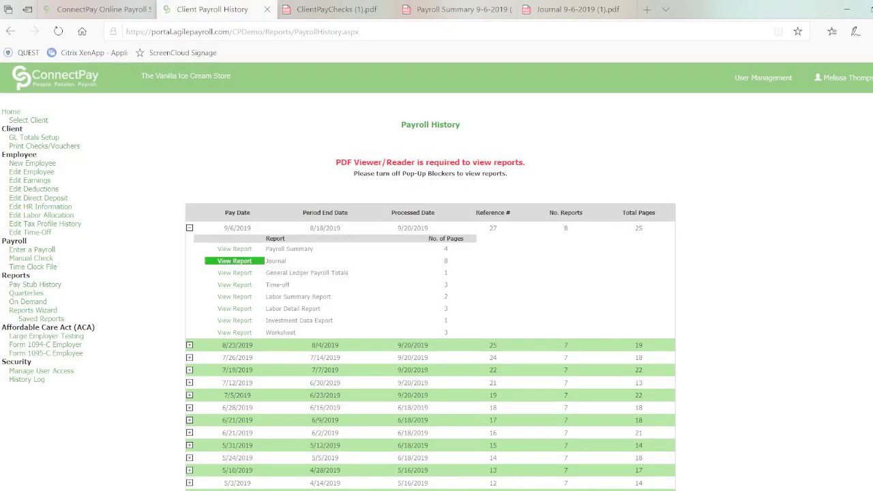
{"action": "left_click", "coordinate": [236, 285]}
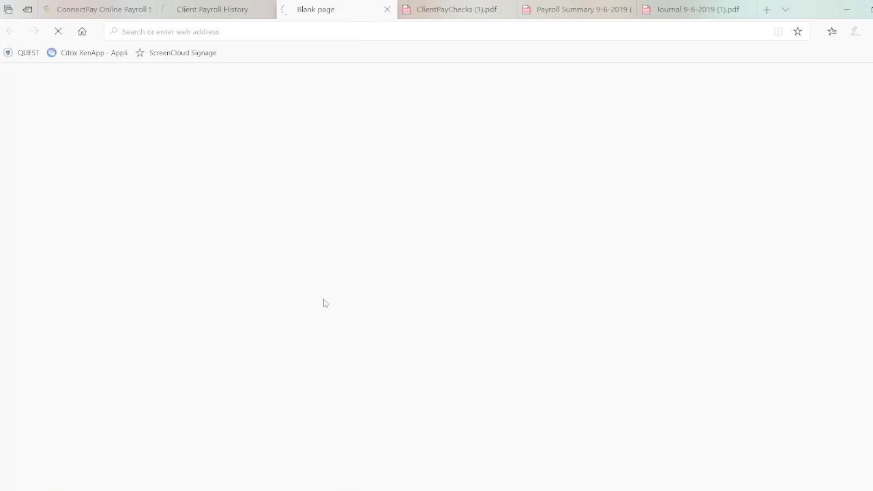
{"action": "left_click", "coordinate": [522, 482]}
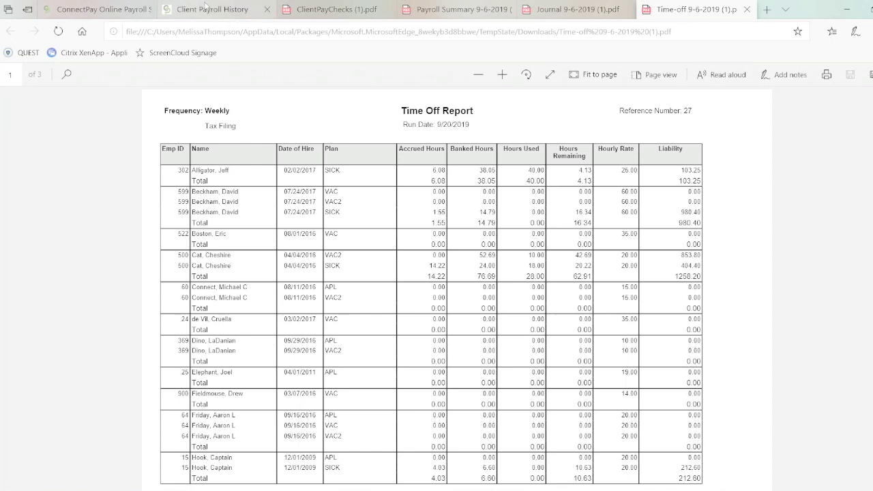
{"action": "mouse_move", "coordinate": [207, 7]}
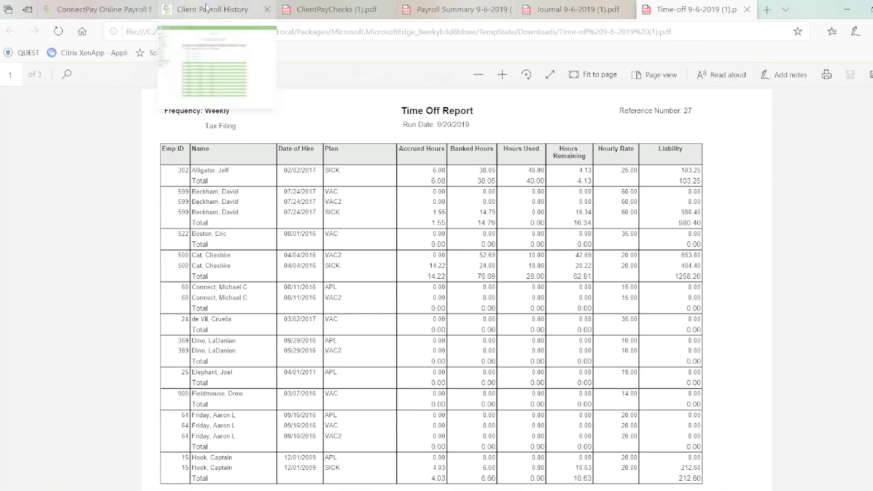
{"action": "left_click", "coordinate": [206, 7]}
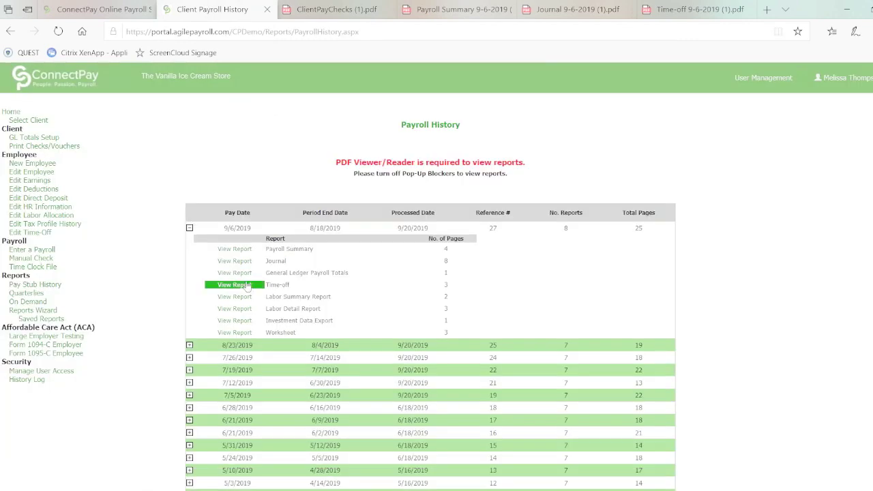
Open and read the 9/6/2019 Labor Summary Report PDF, then request the Labor Detail Report
{"action": "left_click", "coordinate": [234, 298]}
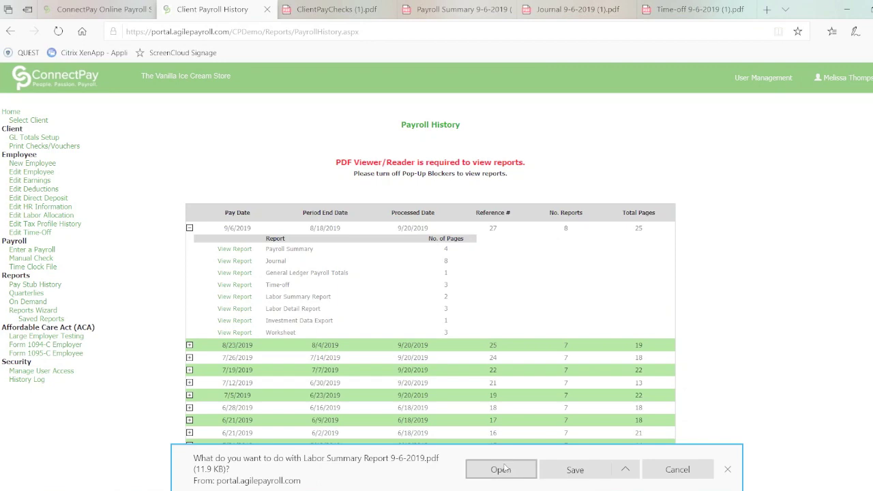
{"action": "left_click", "coordinate": [506, 470]}
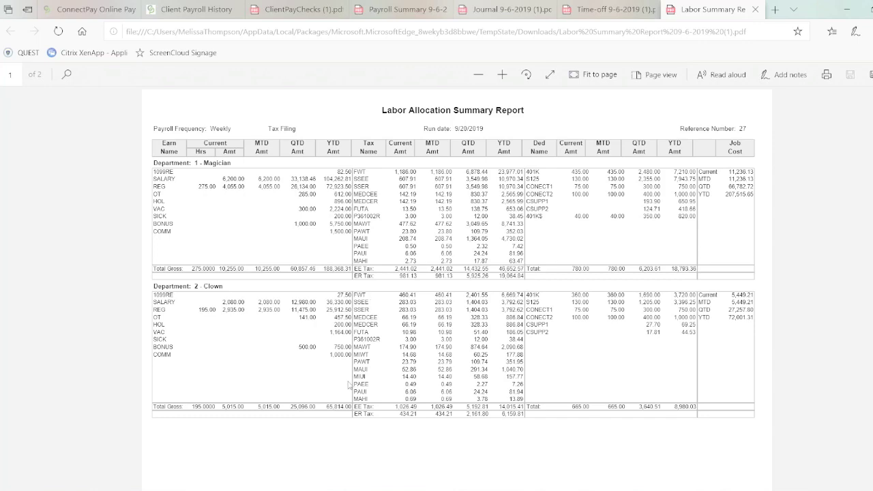
{"action": "scroll", "coordinate": [348, 386], "scroll_direction": "down", "scroll_amount": 3}
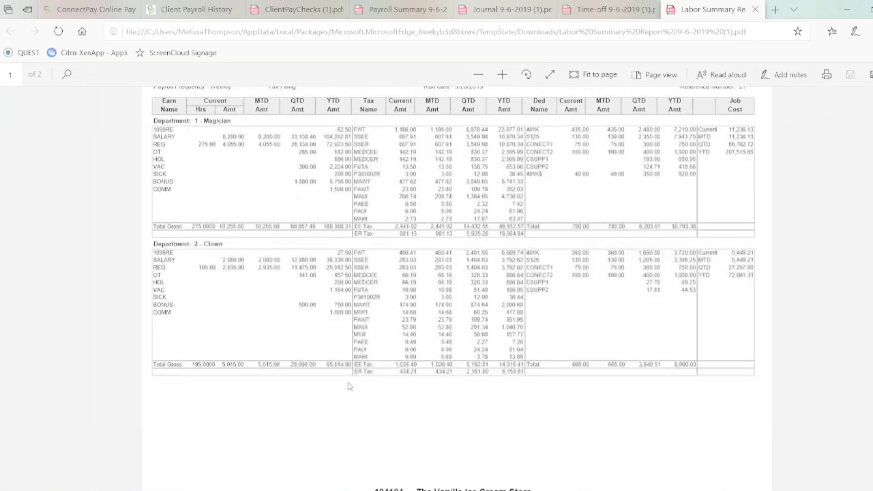
{"action": "scroll", "coordinate": [348, 386], "scroll_direction": "down", "scroll_amount": 5}
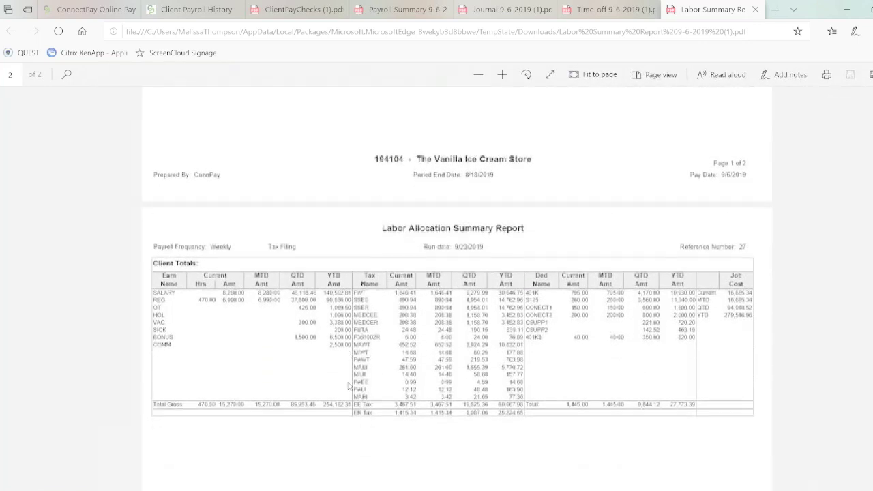
{"action": "scroll", "coordinate": [434, 340], "scroll_direction": "up", "scroll_amount": 1}
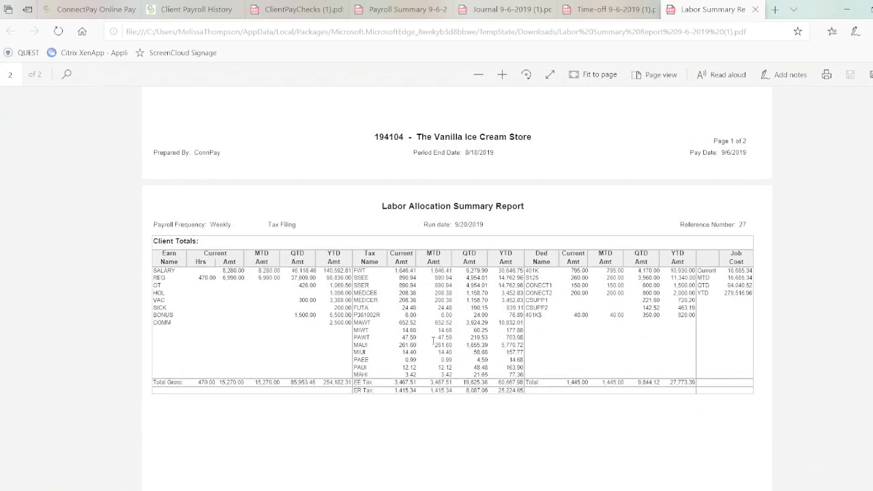
{"action": "left_click", "coordinate": [179, 12]}
{"action": "left_click", "coordinate": [232, 310]}
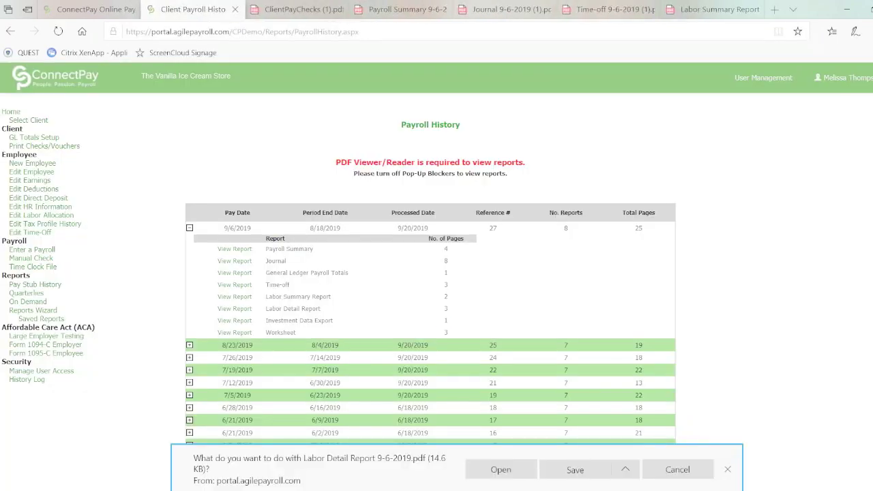
View the 3-page Labor Allocation Detail Report PDF in its own Edge tab, then return to Payroll History
{"action": "left_click", "coordinate": [496, 474]}
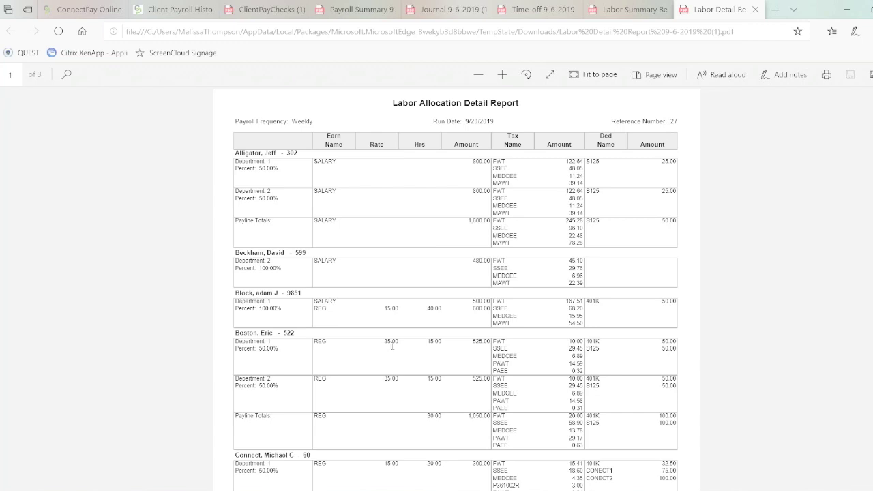
{"action": "scroll", "coordinate": [521, 439], "scroll_direction": "down", "scroll_amount": 2}
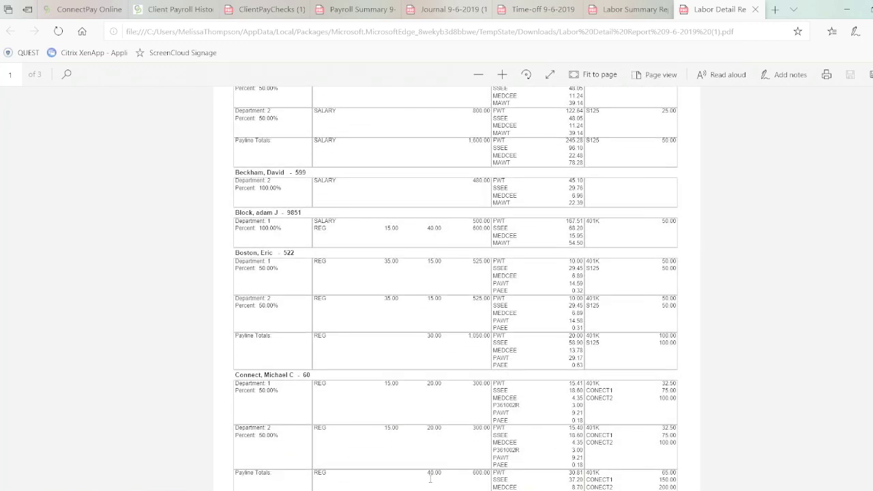
{"action": "left_click", "coordinate": [152, 11]}
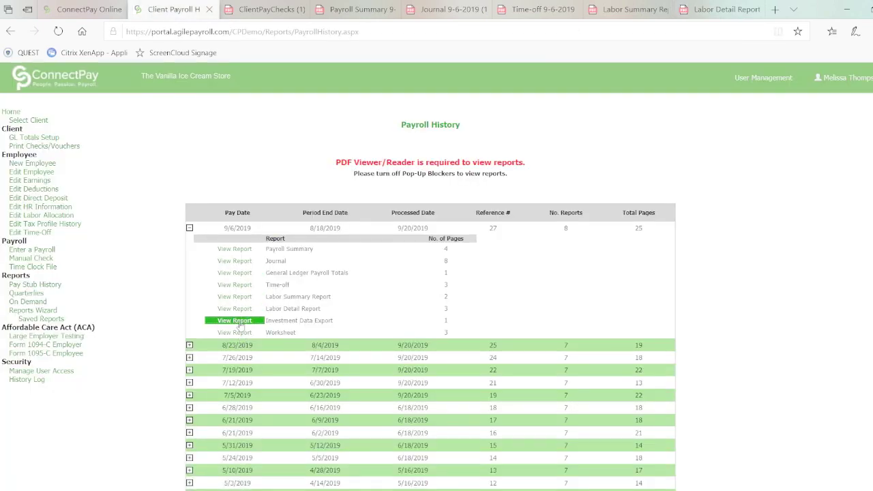
Show the 9/6/2019 Investment Data Export and request it as a CSV download
{"action": "left_click", "coordinate": [235, 321]}
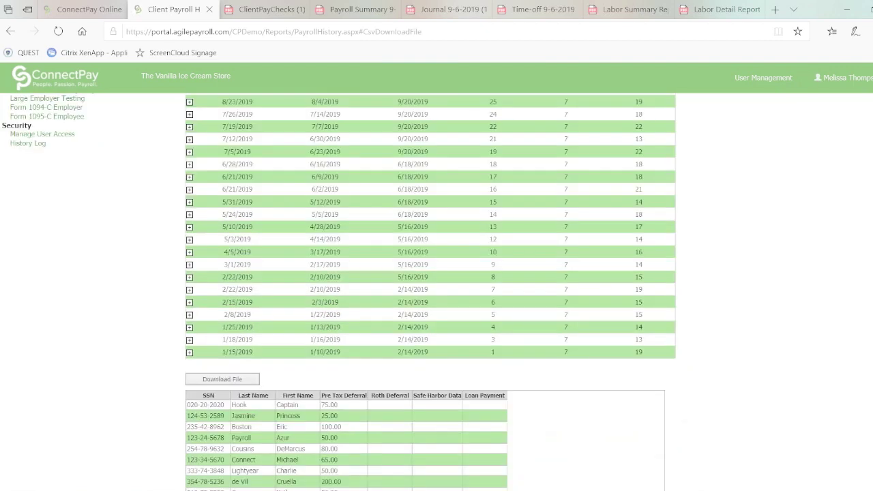
{"action": "left_click", "coordinate": [222, 380]}
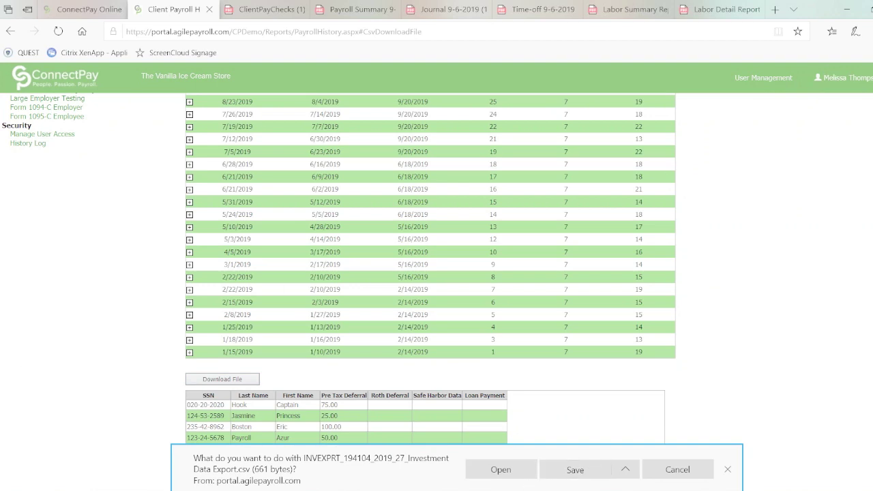
{"action": "scroll", "coordinate": [180, 333], "scroll_direction": "up", "scroll_amount": 5}
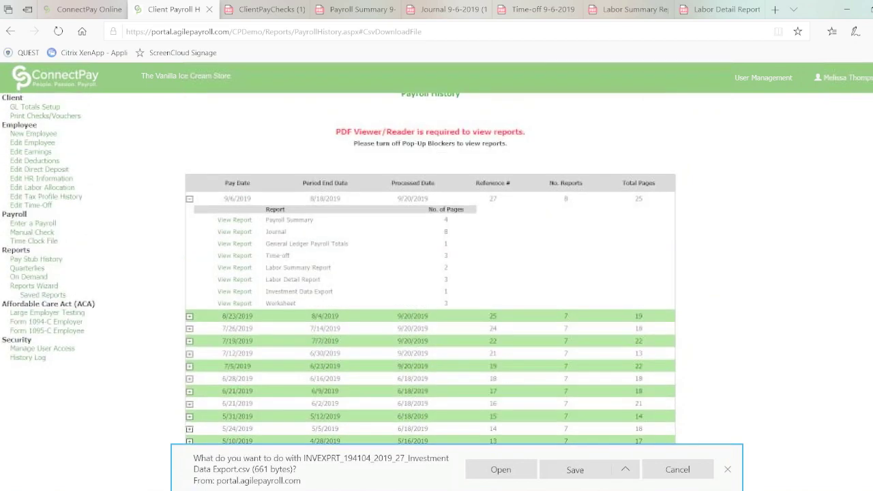
Check the available years on the Quarterlies page without choosing one, then go to On Demand reports
{"action": "left_click", "coordinate": [33, 269]}
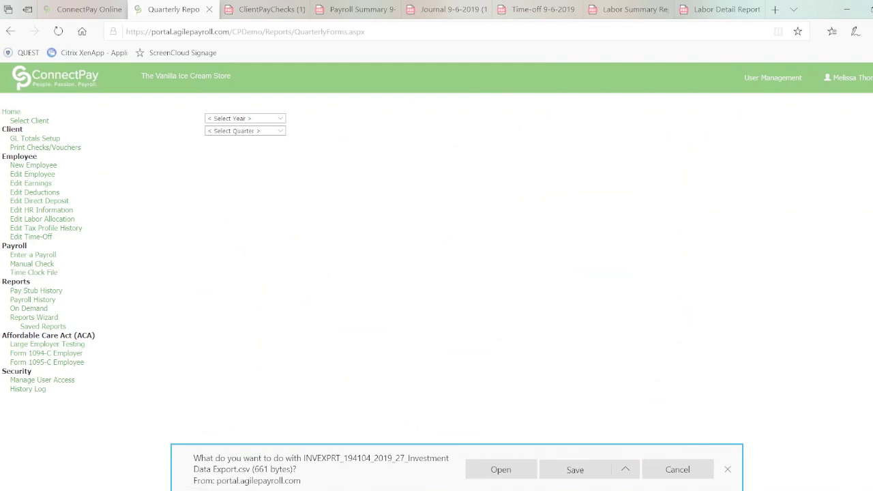
{"action": "left_click", "coordinate": [280, 119]}
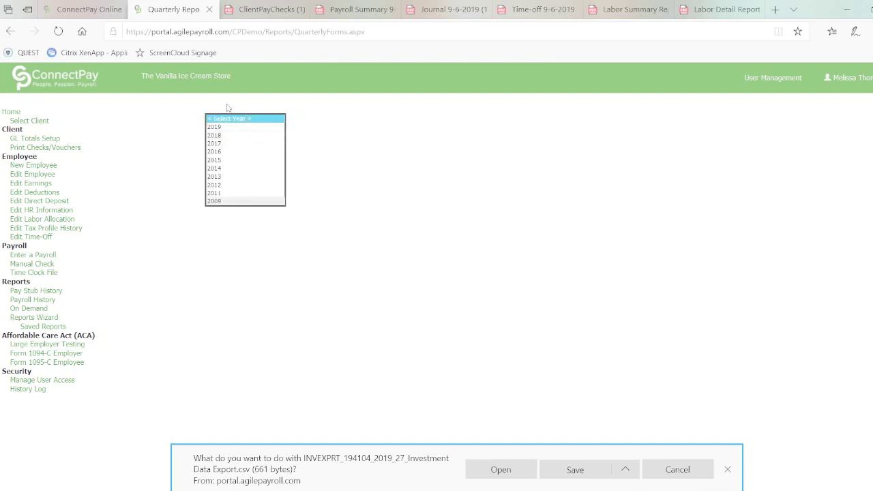
{"action": "left_click", "coordinate": [349, 204]}
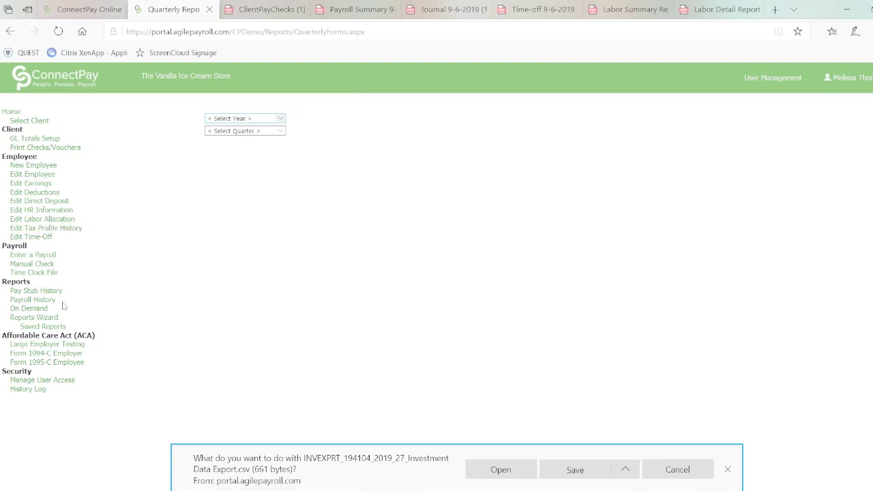
{"action": "left_click", "coordinate": [39, 312]}
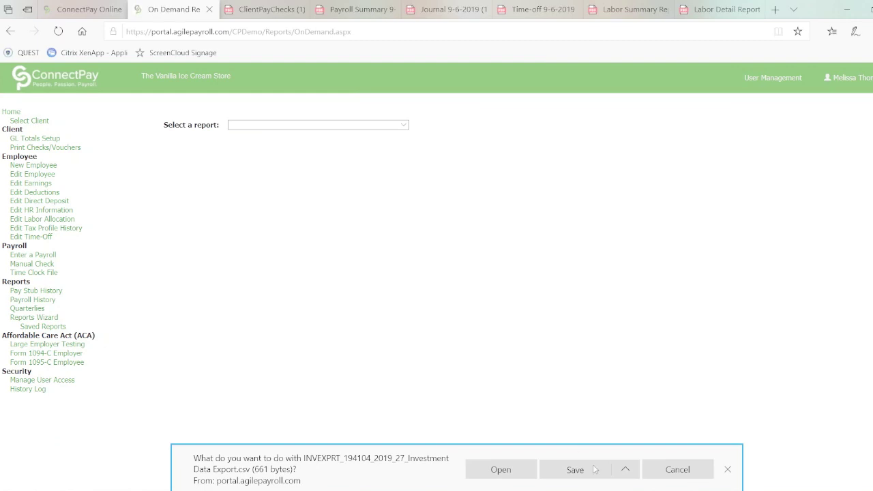
Dismiss the CSV prompt and choose the Employee Payroll Totals report with a Date Range report range
{"action": "left_click", "coordinate": [682, 471]}
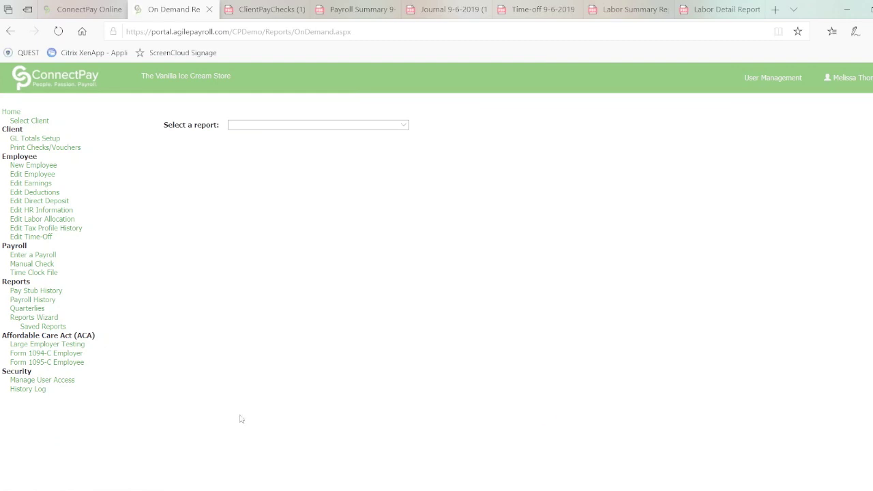
{"action": "left_click", "coordinate": [404, 125]}
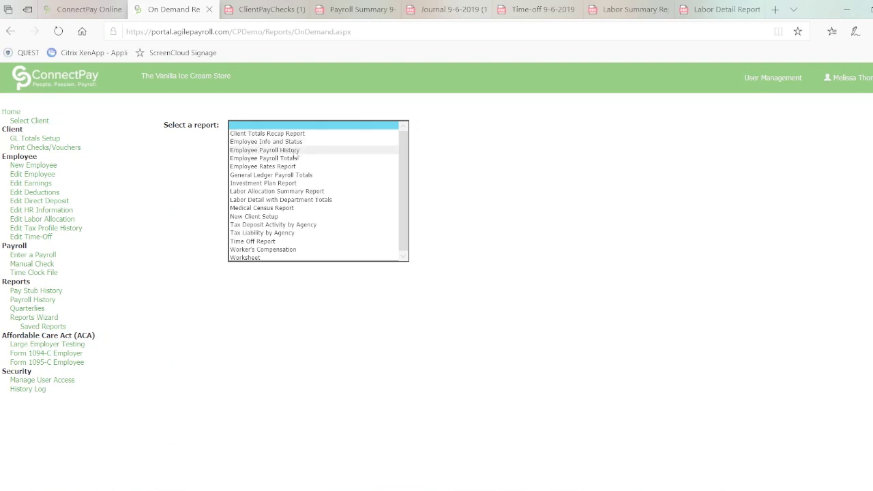
{"action": "left_click", "coordinate": [294, 159]}
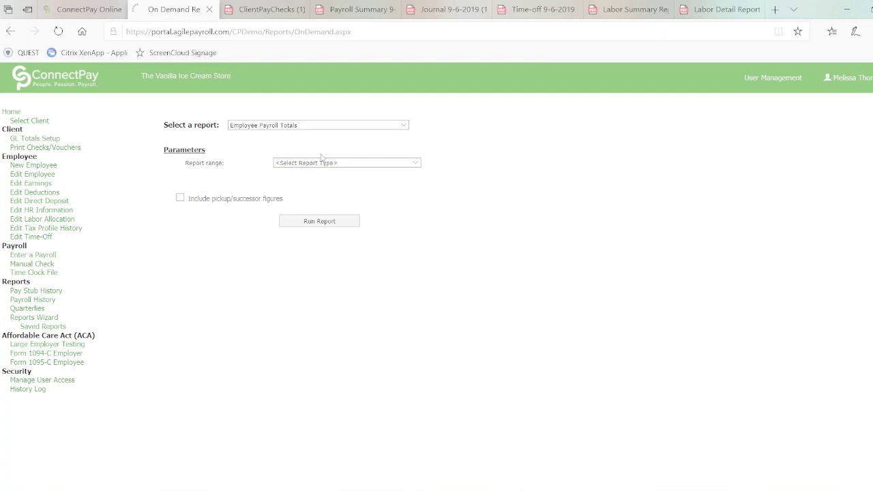
{"action": "left_click", "coordinate": [417, 166]}
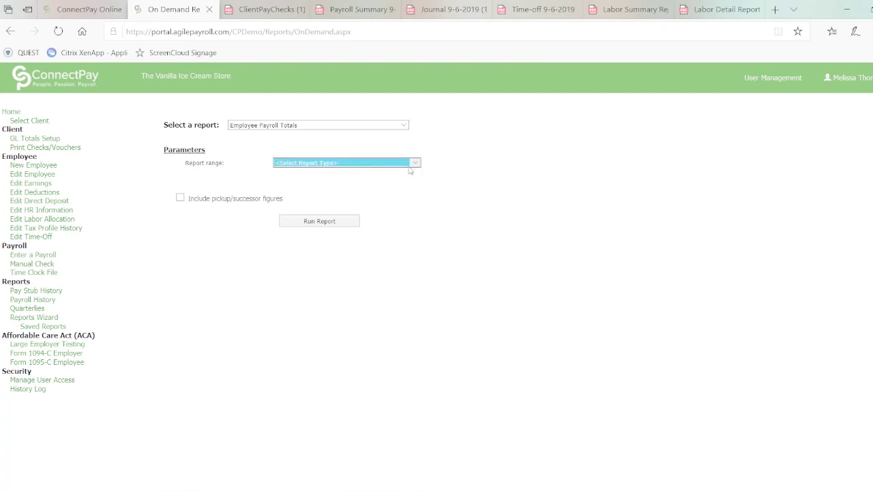
{"action": "left_click", "coordinate": [415, 164]}
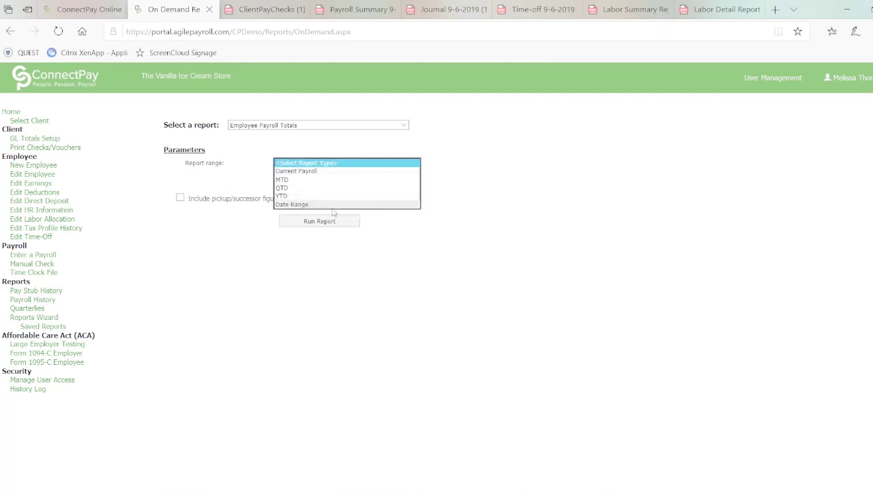
{"action": "left_click", "coordinate": [332, 206]}
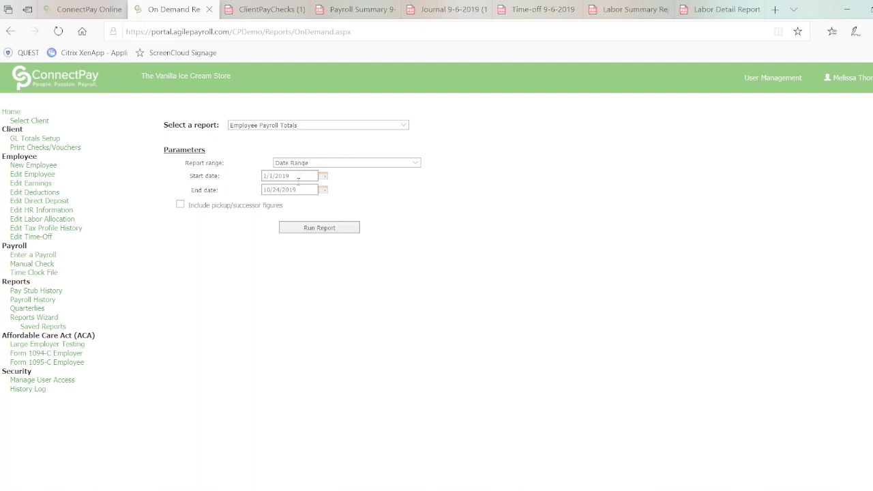
Enter start date 10/24/2018 and end date 10/23/2019, then run the report
{"action": "left_click", "coordinate": [302, 176]}
{"action": "key", "text": "BackSpace"}
{"action": "key", "text": "BackSpace"}
{"action": "key", "text": "BackSpace"}
{"action": "key", "text": "BackSpace"}
{"action": "key", "text": "BackSpace"}
{"action": "key", "text": "BackSpace"}
{"action": "key", "text": "BackSpace"}
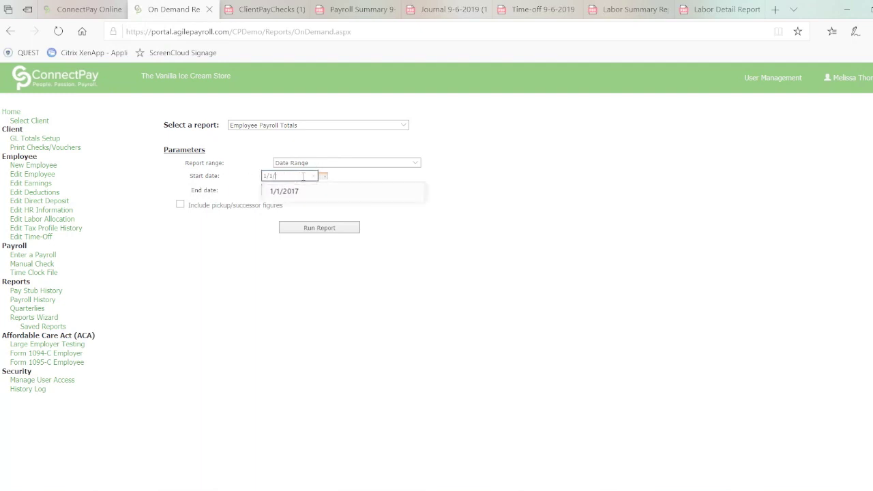
{"action": "type", "text": "10/24/2018"}
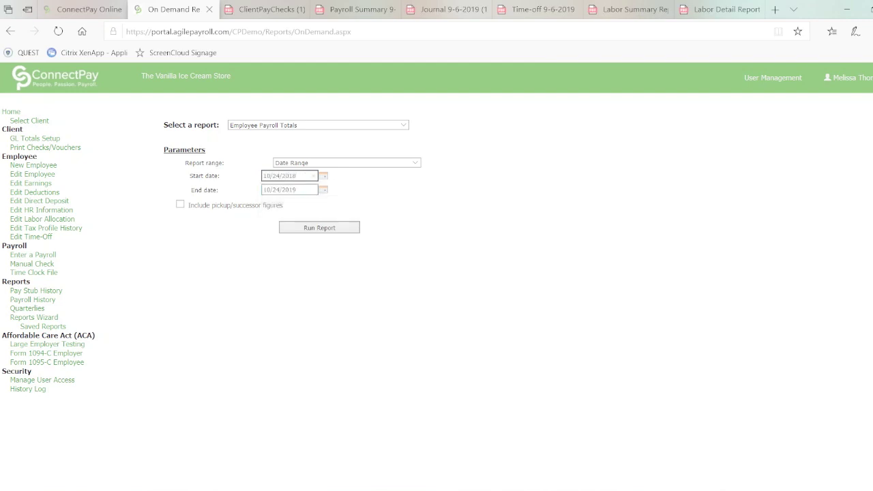
{"action": "key", "text": "ctrl+a"}
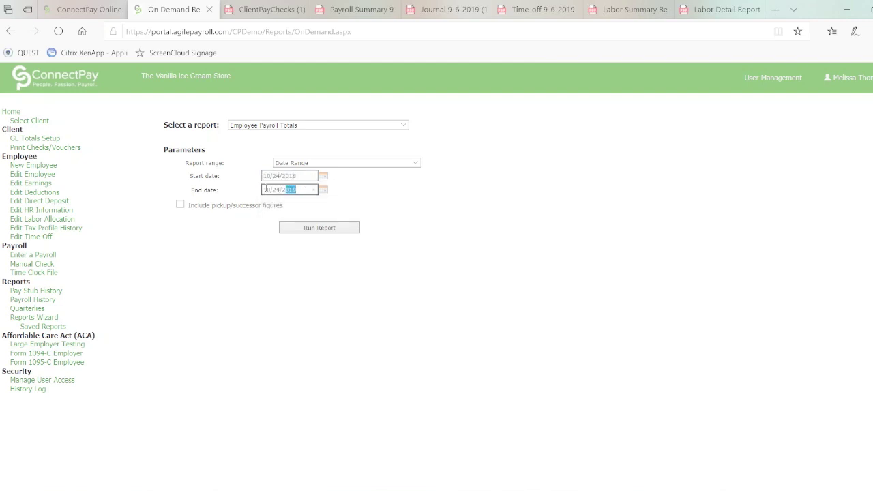
{"action": "type", "text": "10/23/2019"}
{"action": "left_click", "coordinate": [306, 230]}
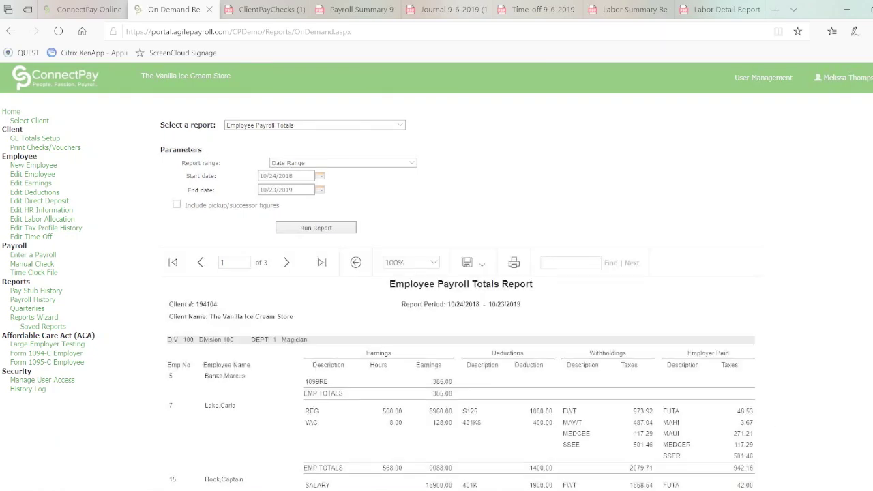
Export the Employee Payroll Totals report as EmpTotRpt_MainPageDiv.pdf and dismiss the download prompt
{"action": "scroll", "coordinate": [436, 293], "scroll_direction": "down", "scroll_amount": 3}
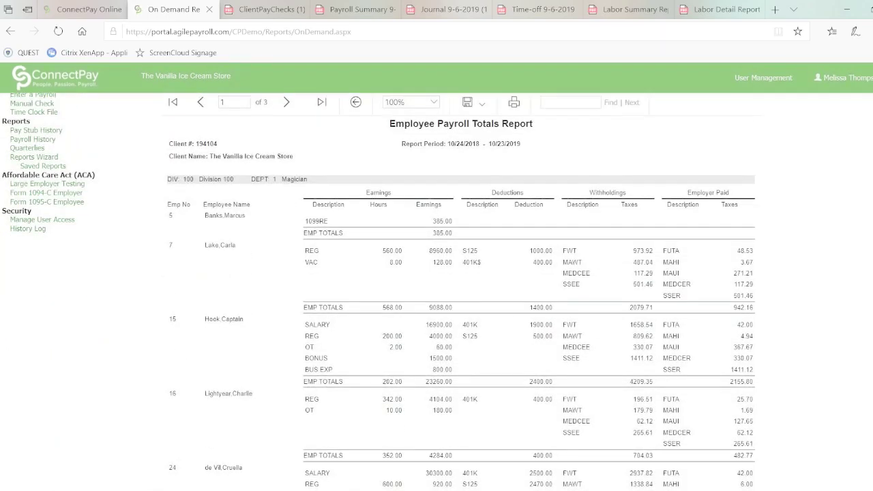
{"action": "right_click", "coordinate": [500, 321]}
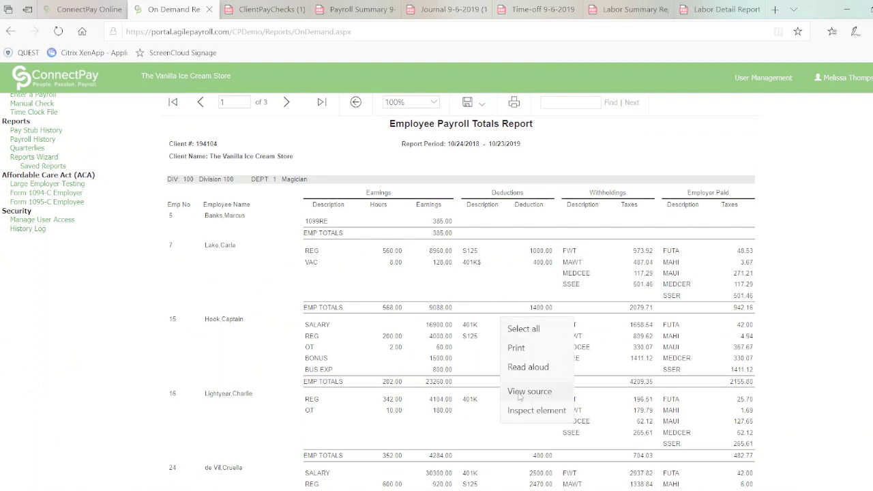
{"action": "left_click", "coordinate": [452, 294]}
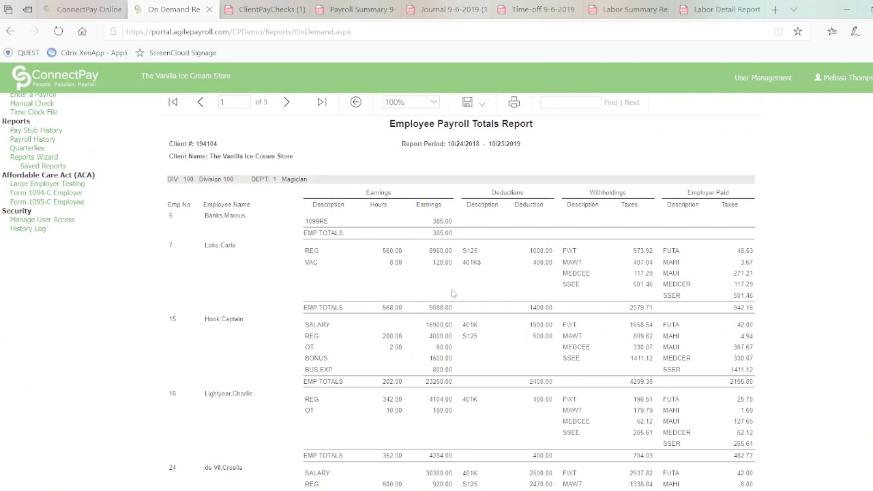
{"action": "right_click", "coordinate": [452, 293]}
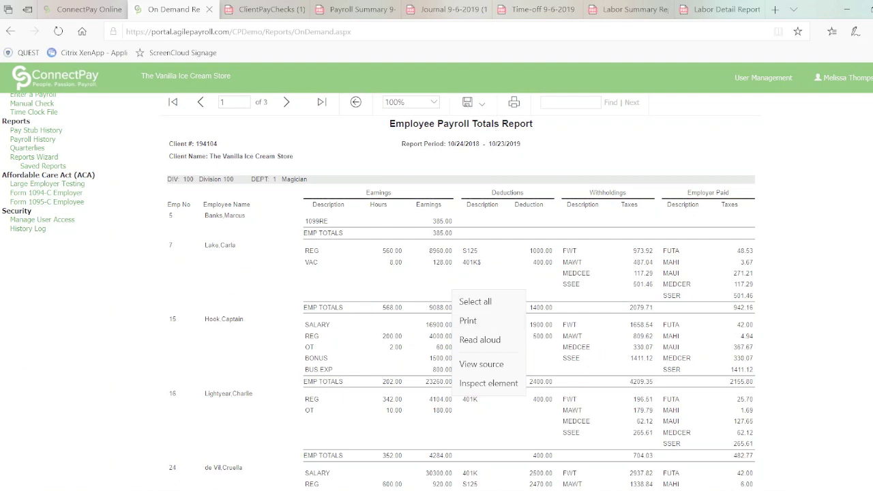
{"action": "key", "text": "Escape"}
{"action": "scroll", "coordinate": [477, 273], "scroll_direction": "up", "scroll_amount": 3}
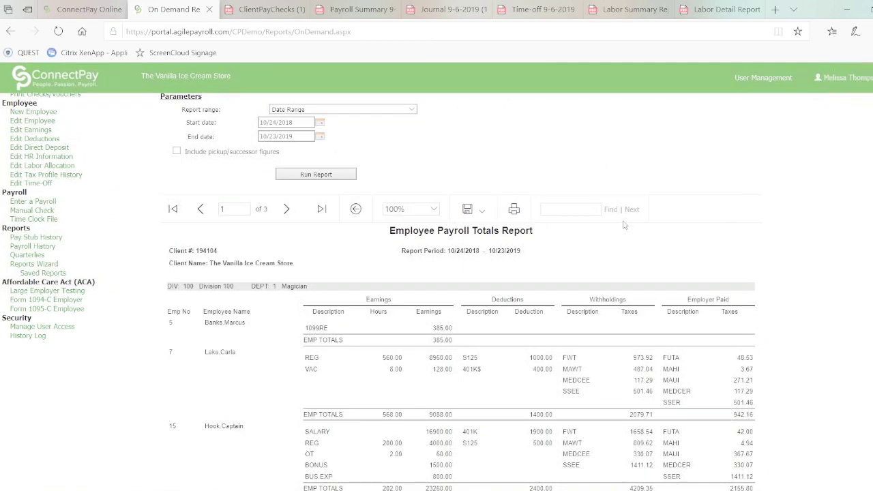
{"action": "left_click", "coordinate": [479, 217]}
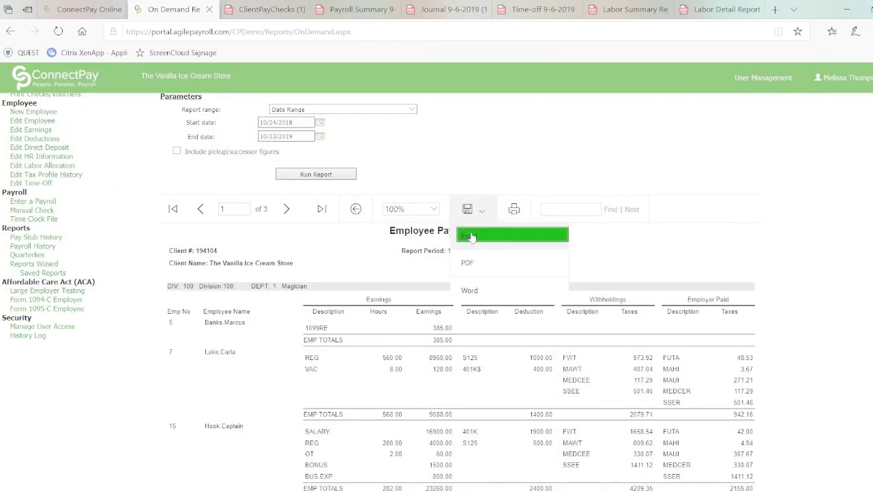
{"action": "left_click", "coordinate": [467, 265]}
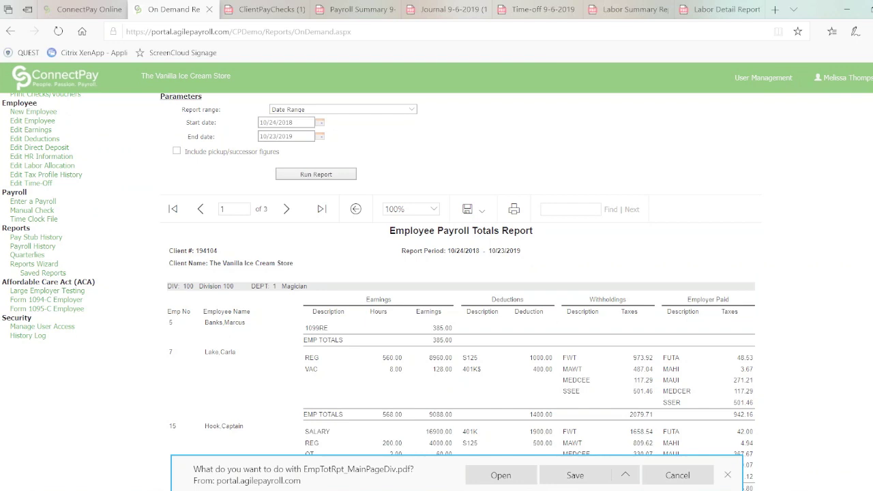
{"action": "left_click", "coordinate": [727, 474]}
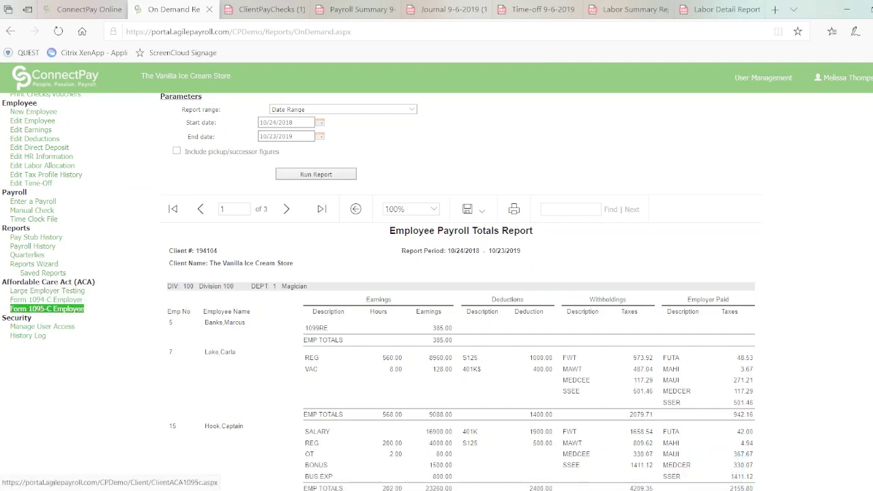
In Manage User Access, add the missing employee's email, clear the mobile number, and save the changes
{"action": "left_click", "coordinate": [42, 326]}
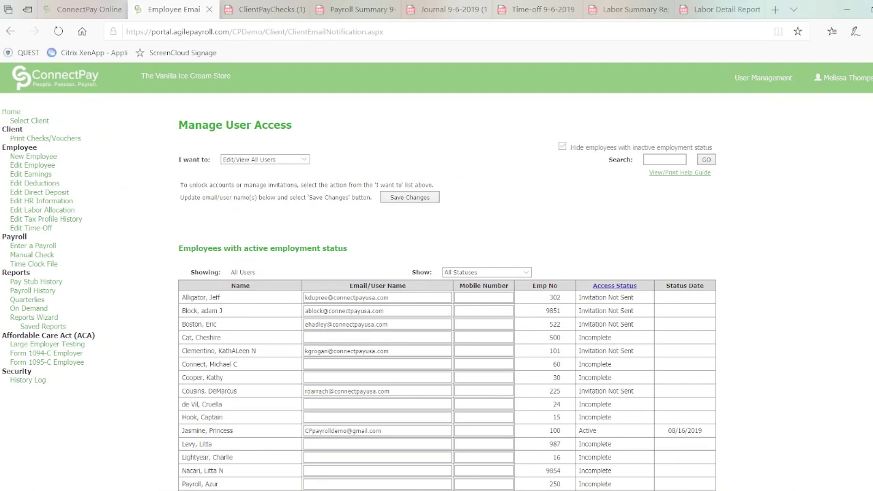
{"action": "scroll", "coordinate": [447, 291], "scroll_direction": "down", "scroll_amount": 5}
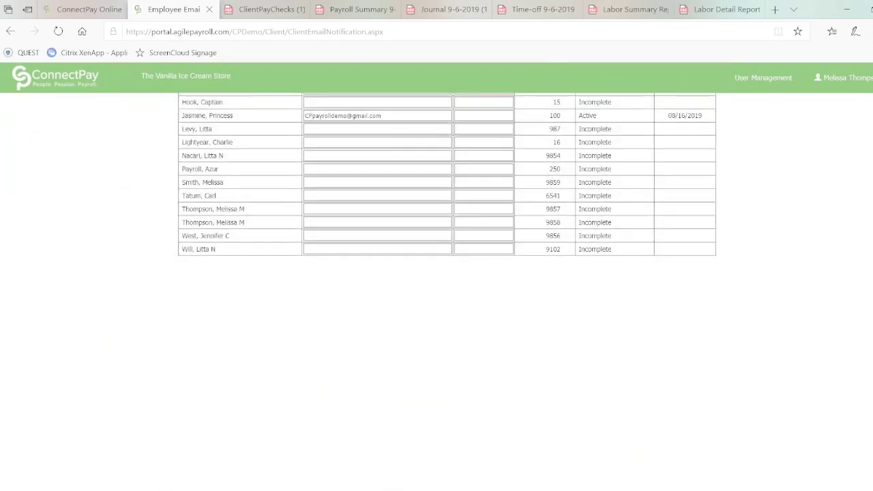
{"action": "scroll", "coordinate": [408, 322], "scroll_direction": "up", "scroll_amount": 5}
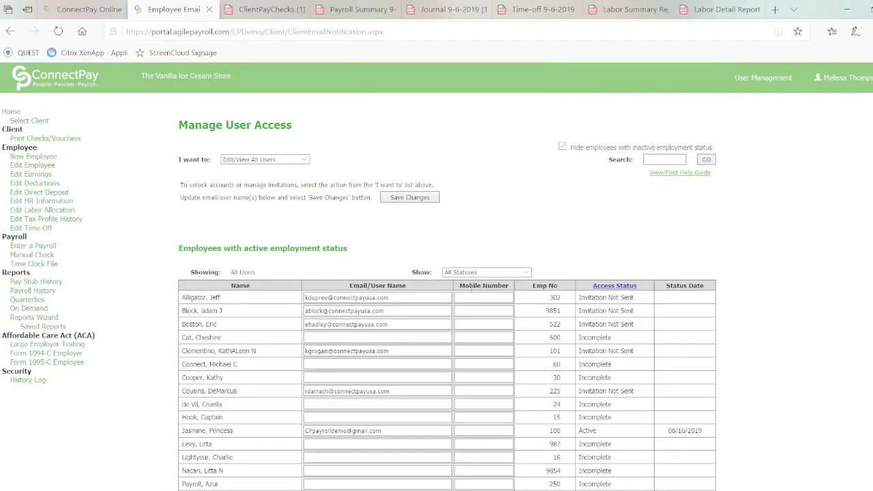
{"action": "left_click", "coordinate": [369, 337]}
{"action": "left_click", "coordinate": [362, 358]}
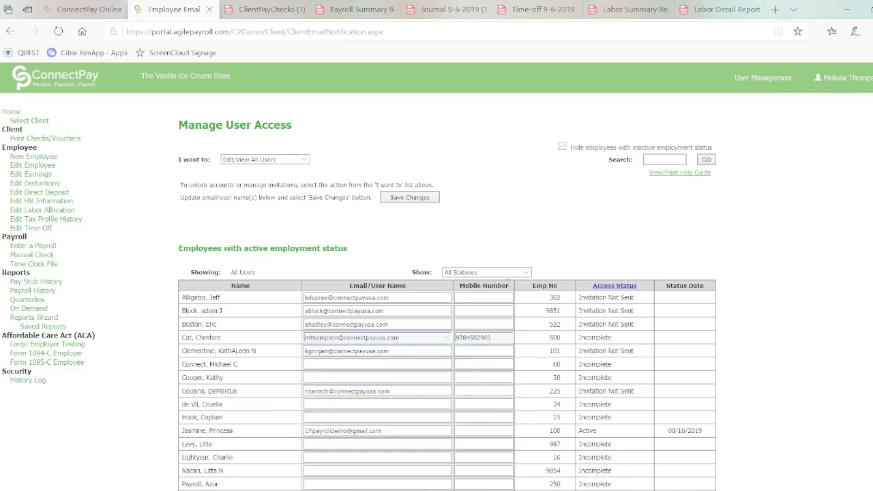
{"action": "left_click_drag", "start_coordinate": [493, 338], "coordinate": [434, 339]}
{"action": "key", "text": "BackSpace"}
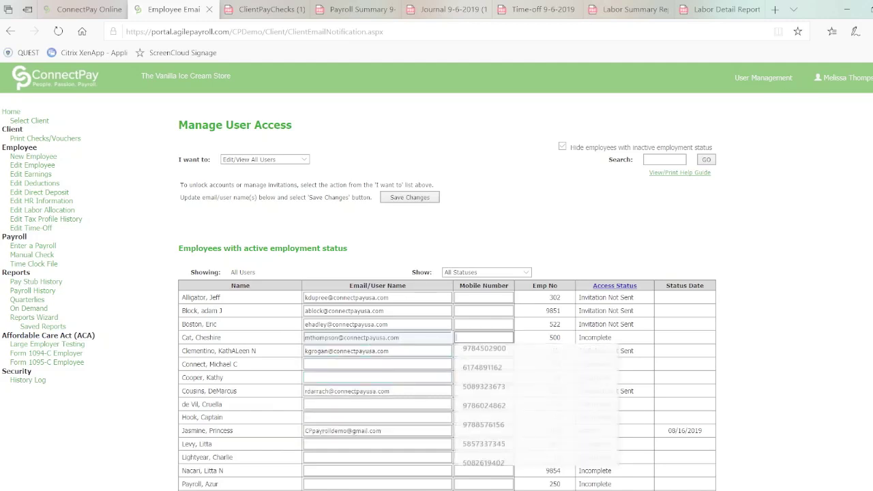
{"action": "left_click", "coordinate": [402, 199]}
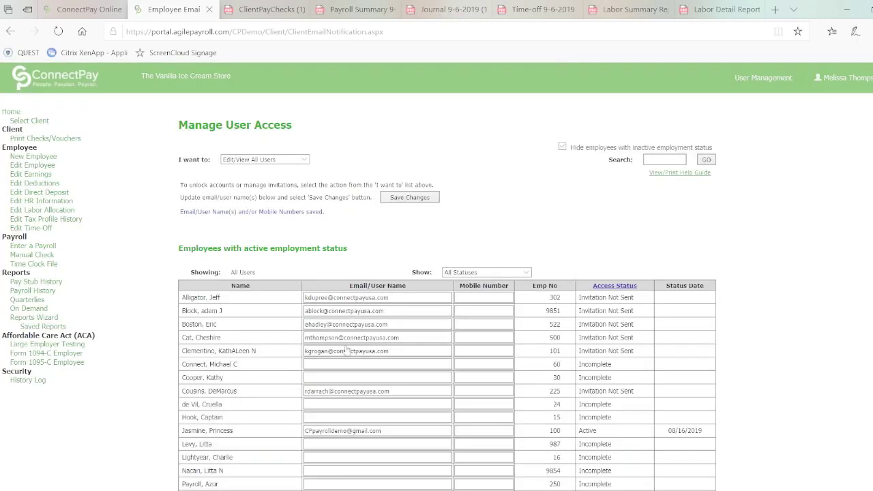
Switch the 'I want to' action to Invite Users to list employees awaiting invitations
{"action": "left_click", "coordinate": [305, 161]}
{"action": "left_click", "coordinate": [304, 162]}
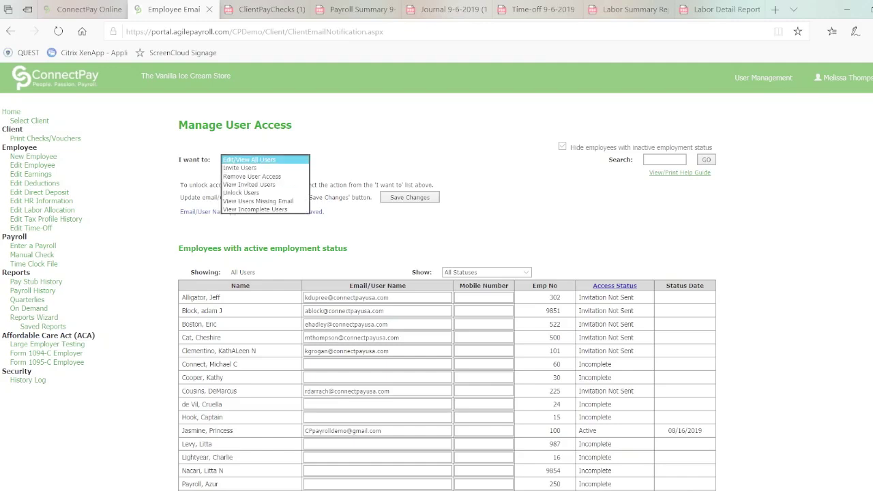
{"action": "left_click", "coordinate": [296, 168]}
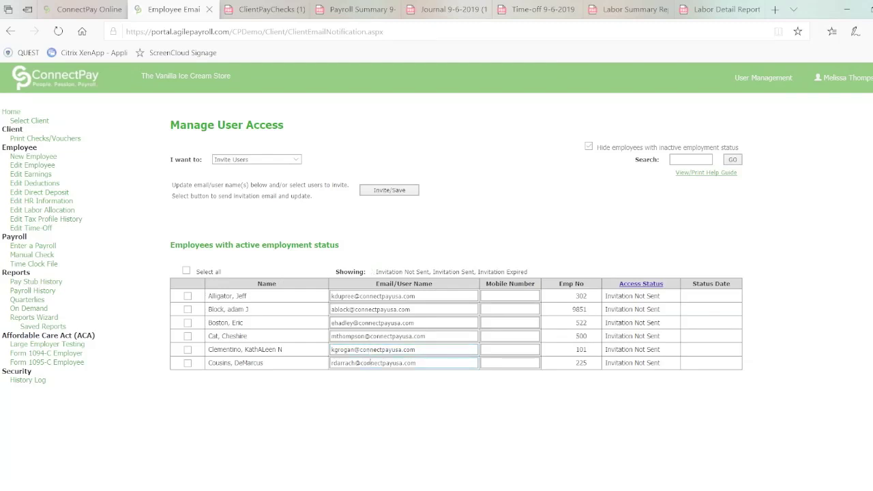
Select all six Invitation Not Sent employees and send their invitations with Invite/Save
{"action": "left_click", "coordinate": [186, 272]}
{"action": "left_click", "coordinate": [386, 191]}
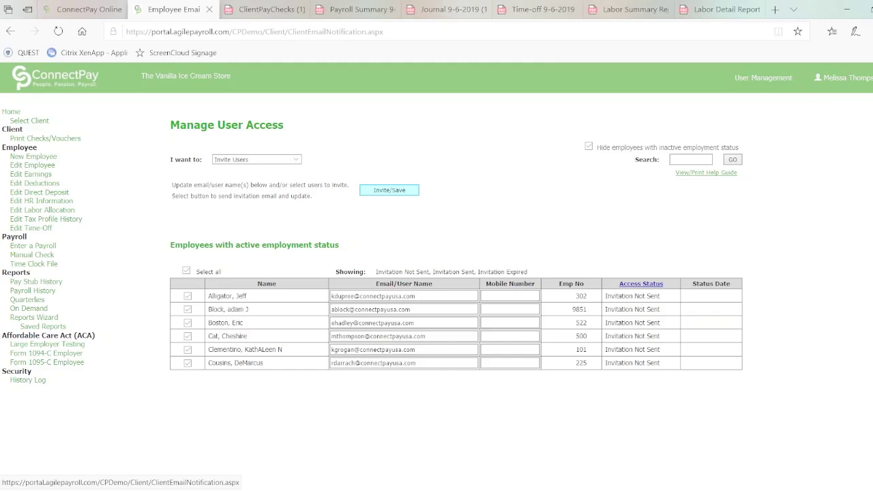
Check View Invited Users, then Unlock Users, confirming no locked users are listed
{"action": "left_click", "coordinate": [298, 161]}
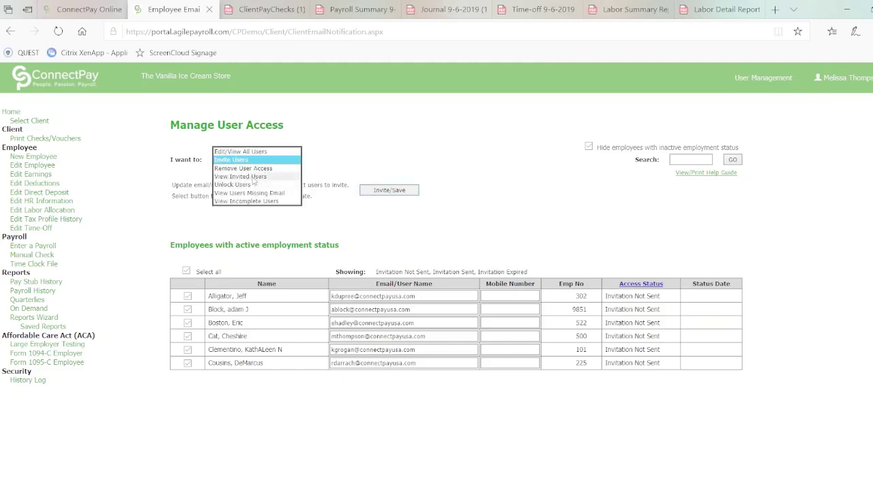
{"action": "left_click", "coordinate": [253, 177]}
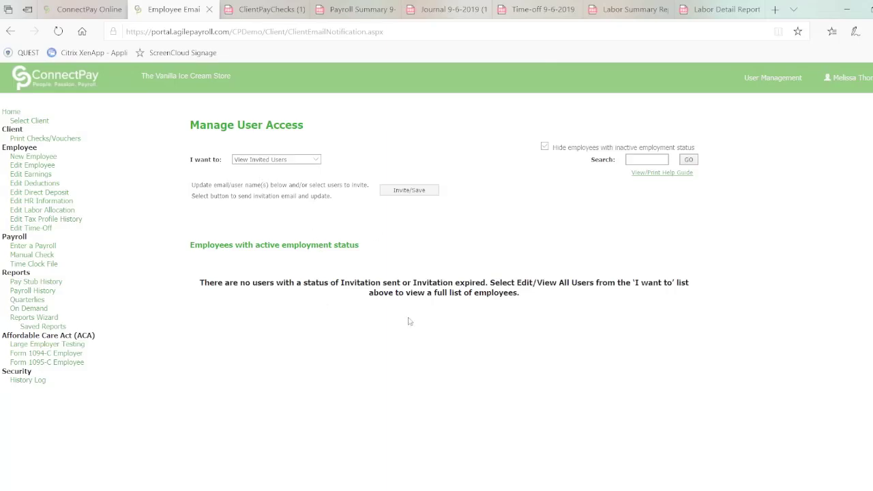
{"action": "left_click", "coordinate": [317, 160]}
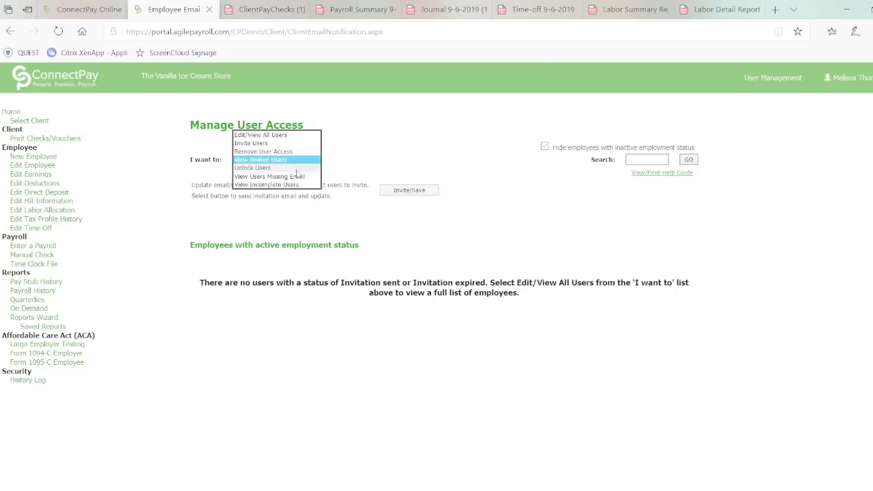
{"action": "left_click", "coordinate": [297, 169]}
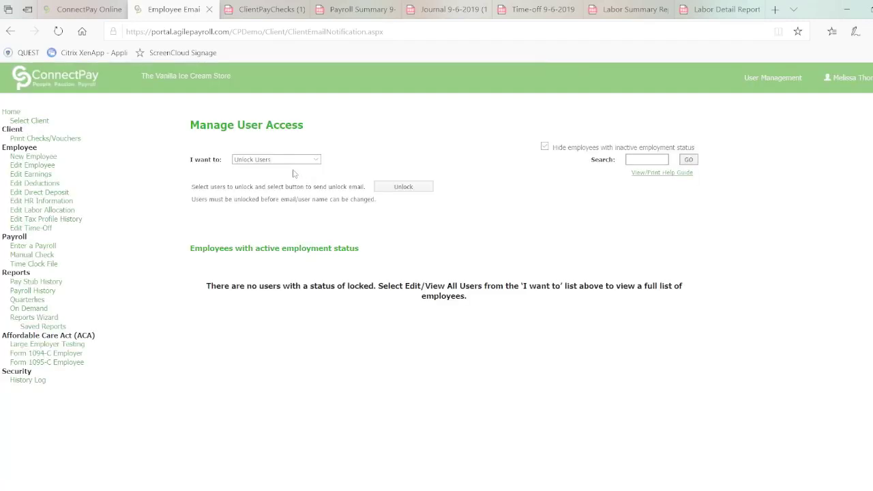
{"action": "left_click", "coordinate": [315, 161]}
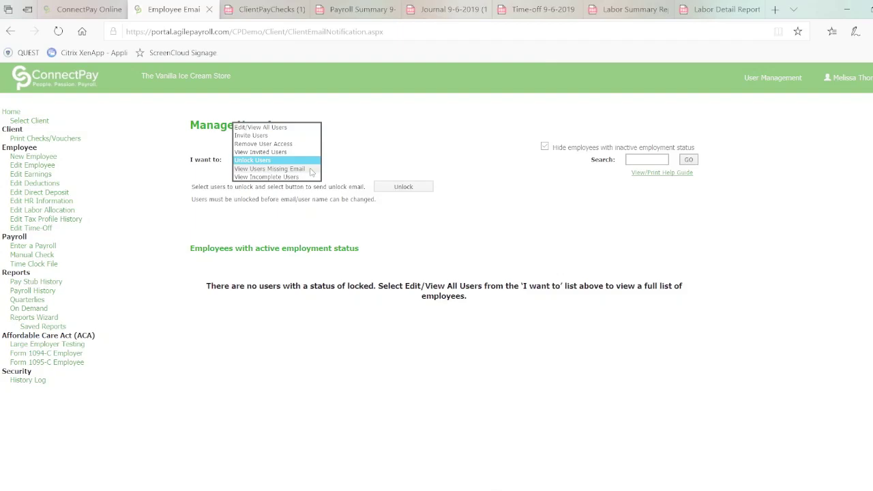
{"action": "left_click", "coordinate": [209, 324]}
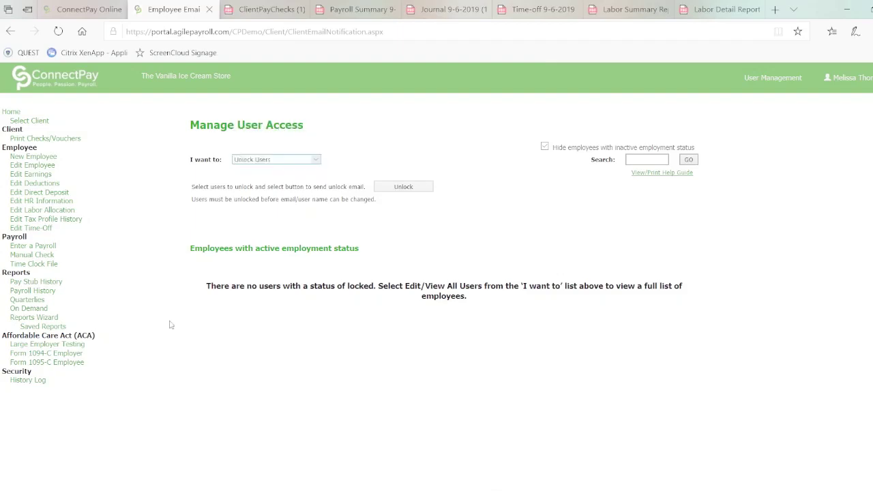